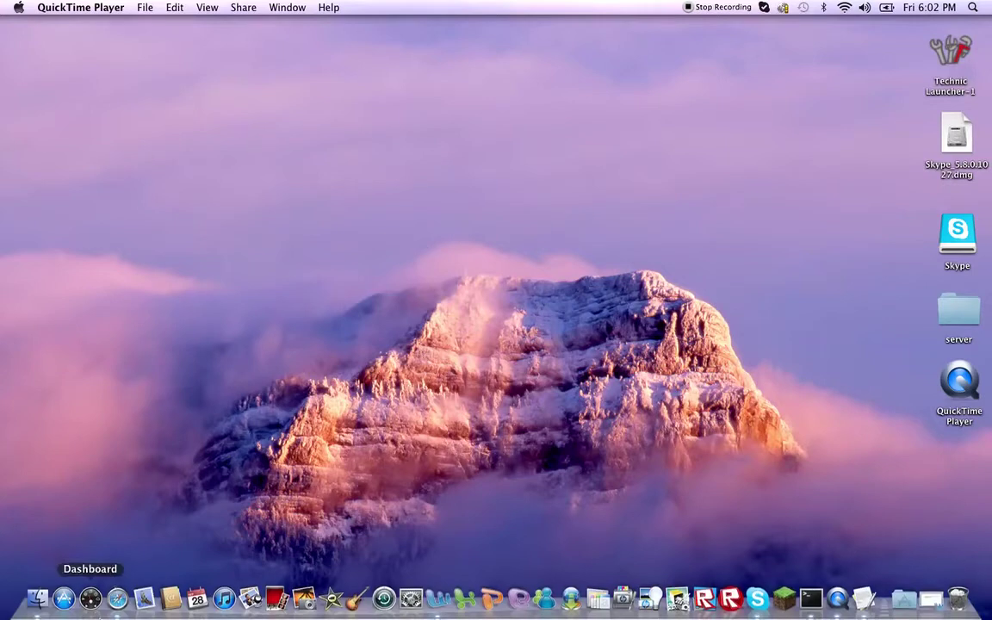
Step: Open Safari and search Google for "minecraft texture packs"
click(116, 597)
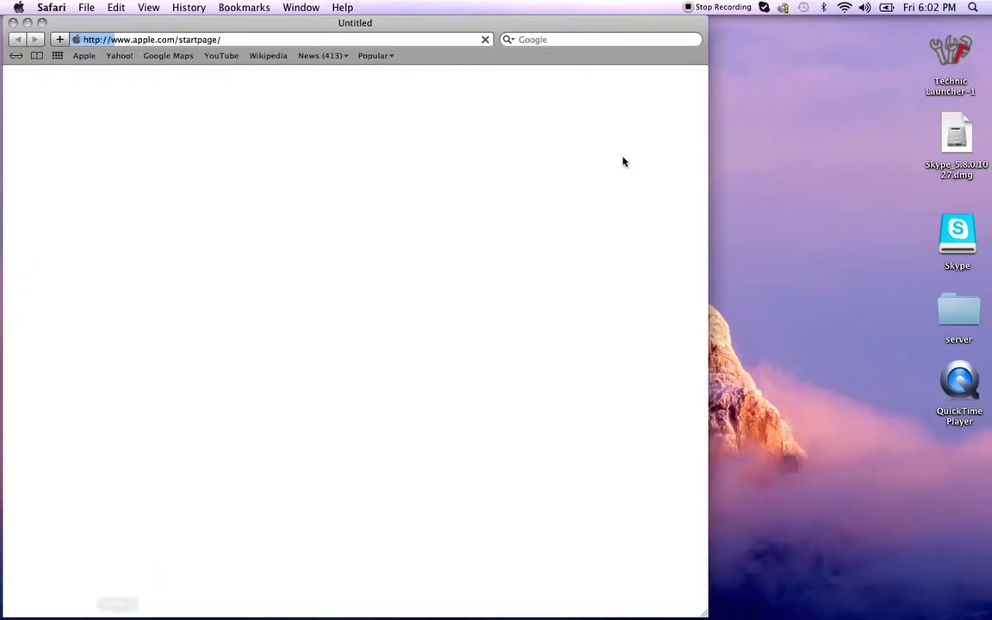
click(582, 38)
text(minecraft texture packs)
click(537, 106)
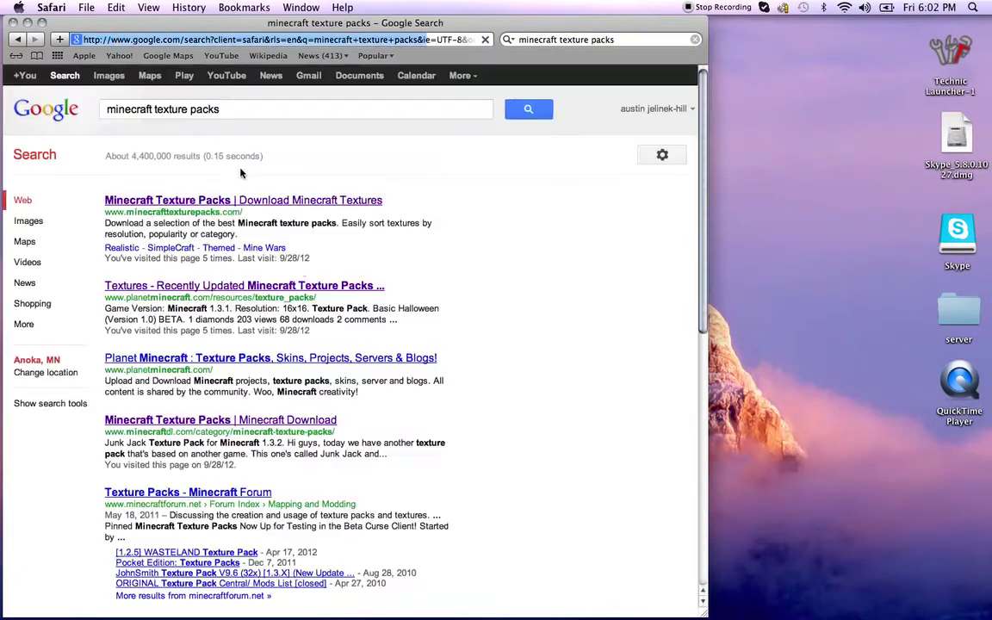
Step: Browse Planet Minecraft's recently updated texture packs and open the King Kraft (32x32) page
click(325, 286)
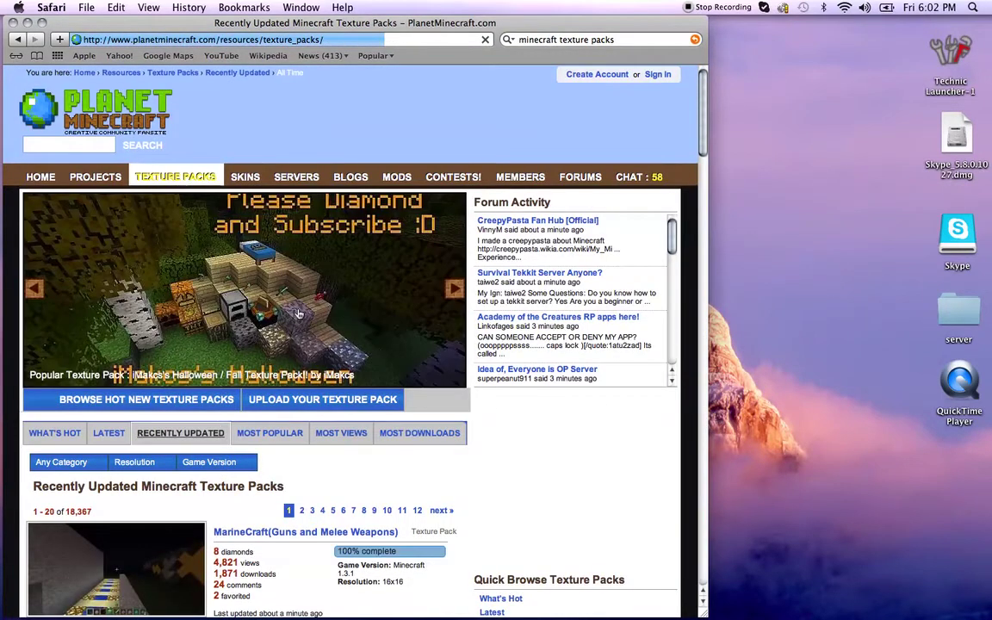
scroll(299, 314, down, 10)
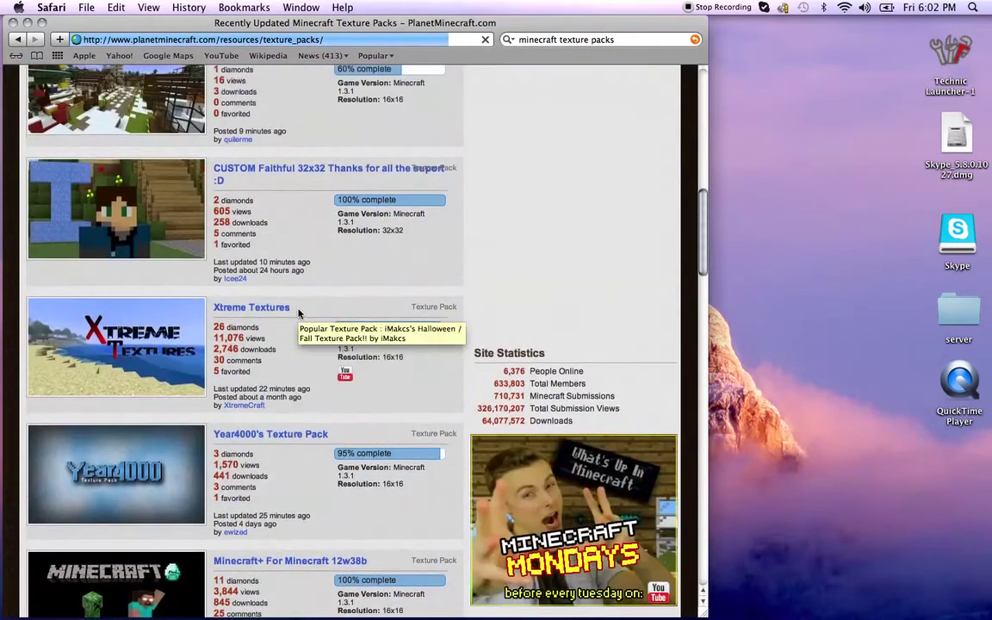
scroll(298, 313, down, 8)
scroll(299, 313, down, 10)
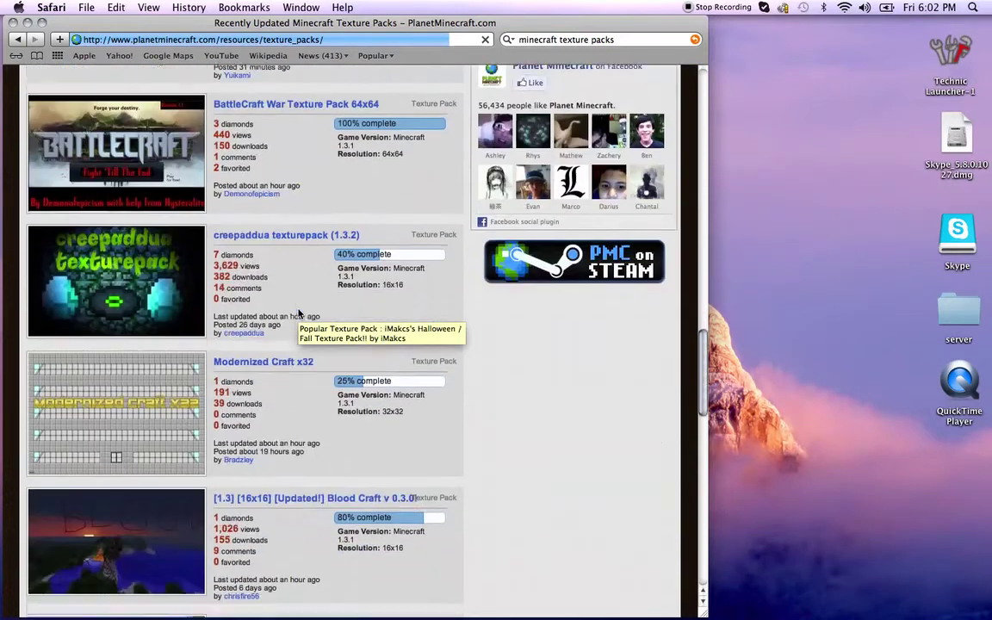
scroll(299, 313, down, 10)
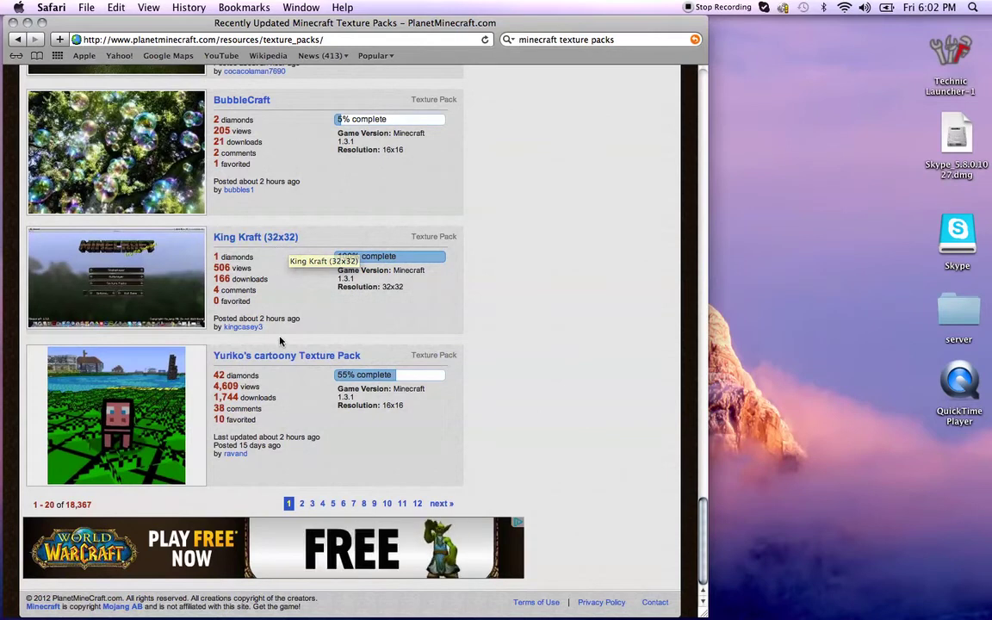
click(260, 240)
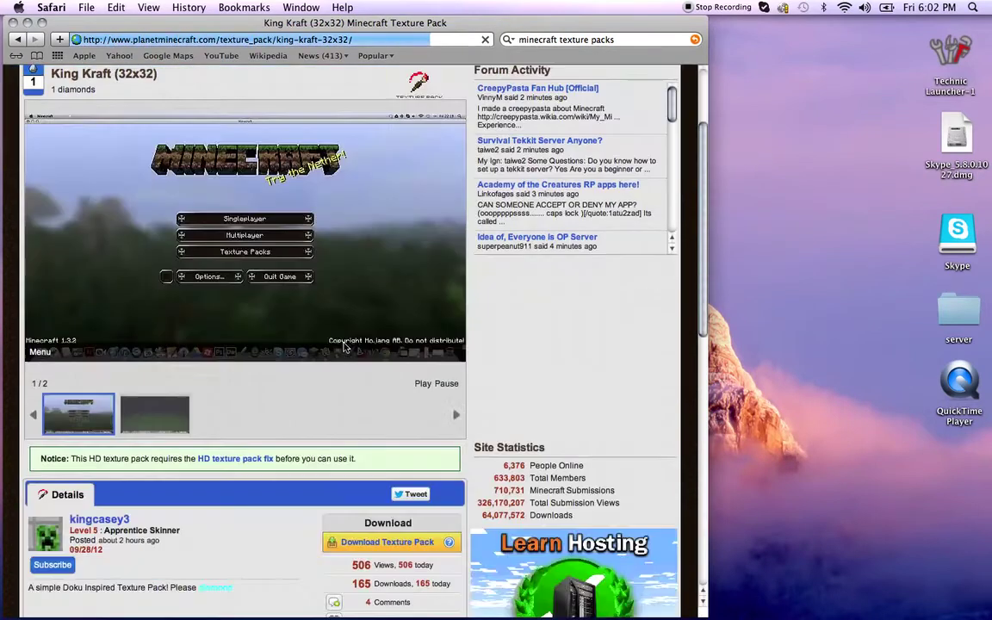
Step: Review the King Kraft (32x32) page and download the texture pack
scroll(343, 346, down, 5)
scroll(343, 347, down, 2)
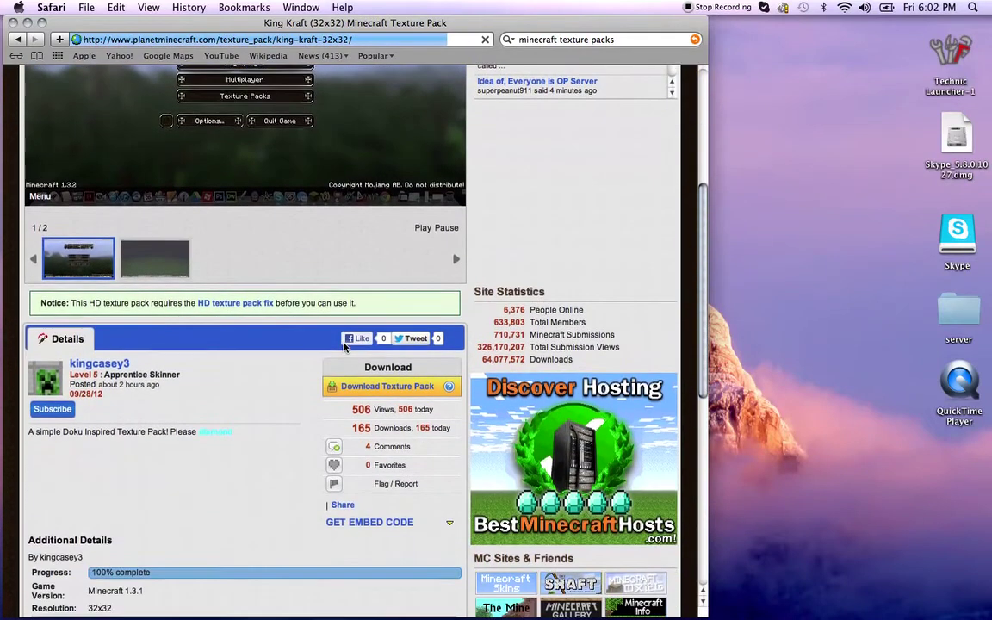
scroll(344, 347, up, 7)
scroll(343, 347, down, 5)
scroll(344, 347, up, 1)
scroll(344, 346, up, 5)
scroll(344, 346, down, 7)
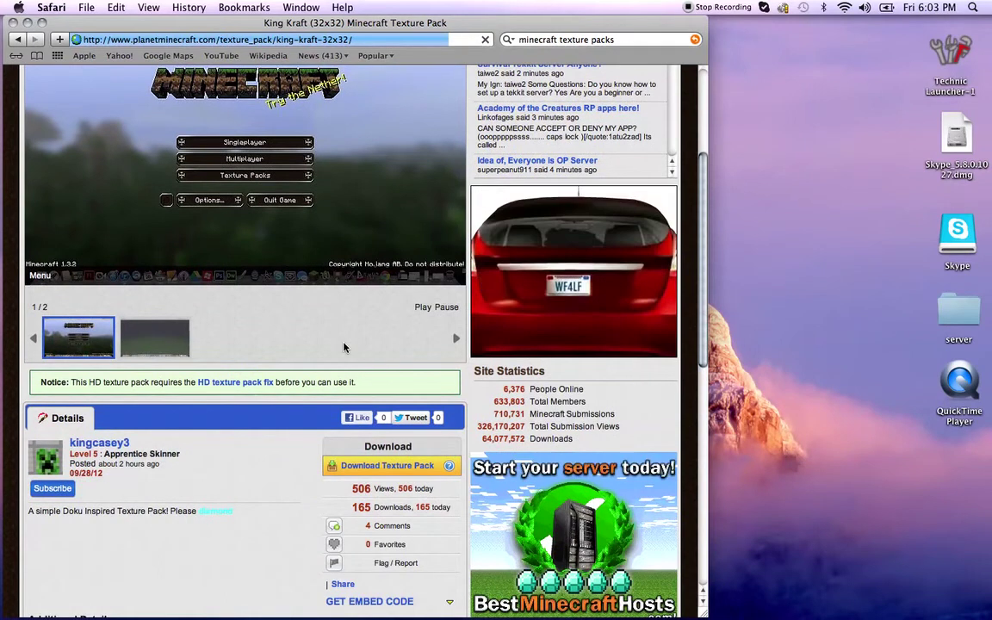
scroll(344, 347, down, 2)
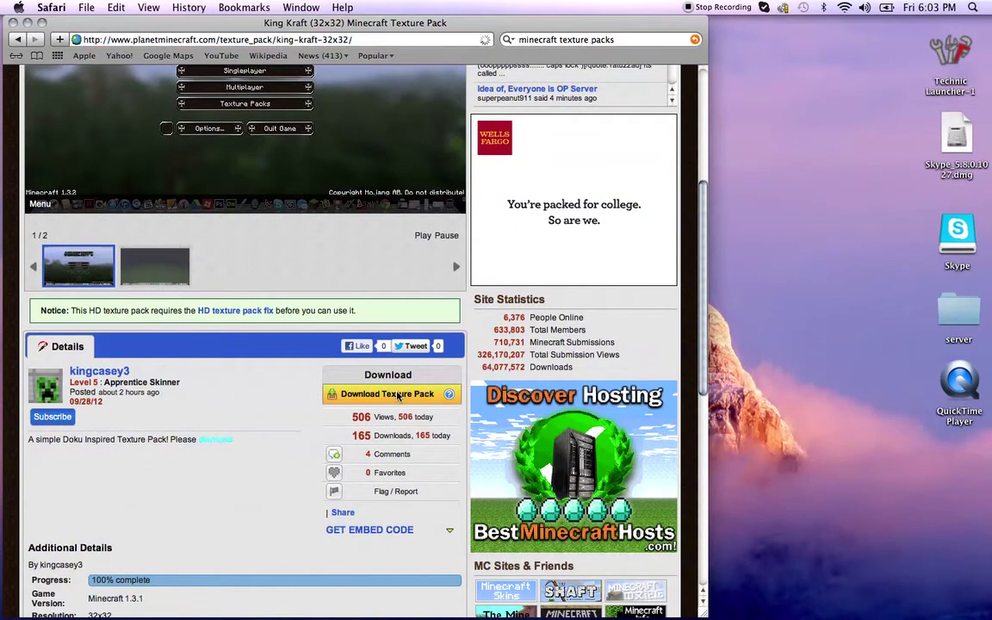
click(398, 395)
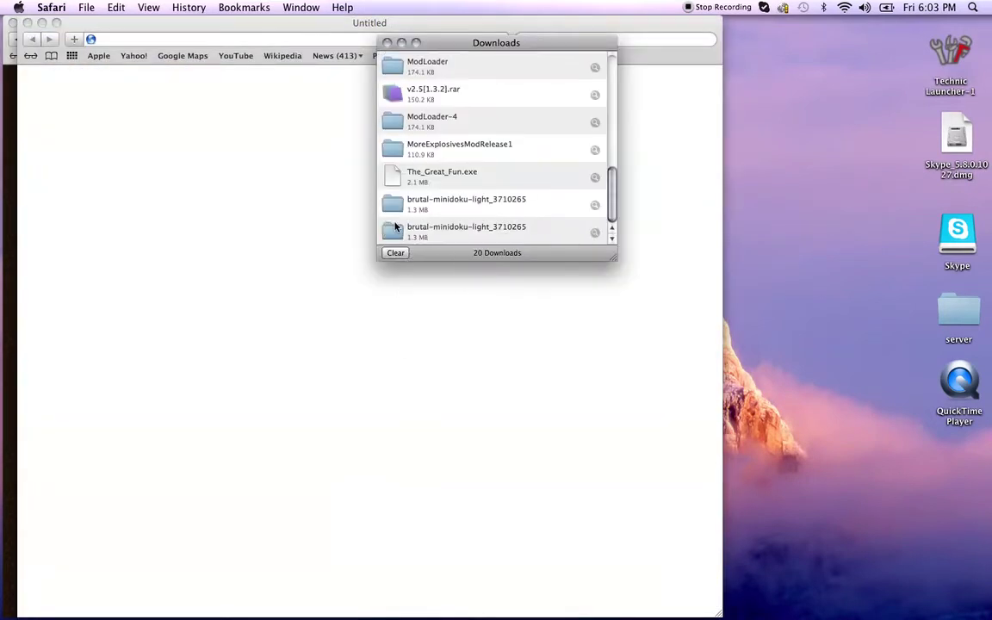
Step: Move the last downloaded brutal-minidoku-light_3710265 folder to the desktop and close the Downloads and browser windows
right_click(422, 238)
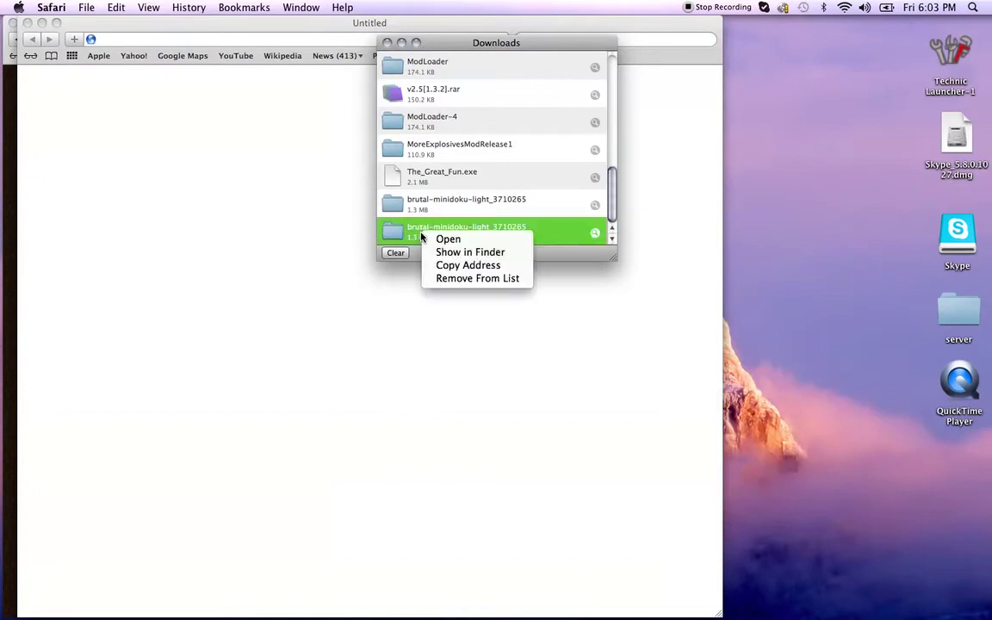
click(351, 210)
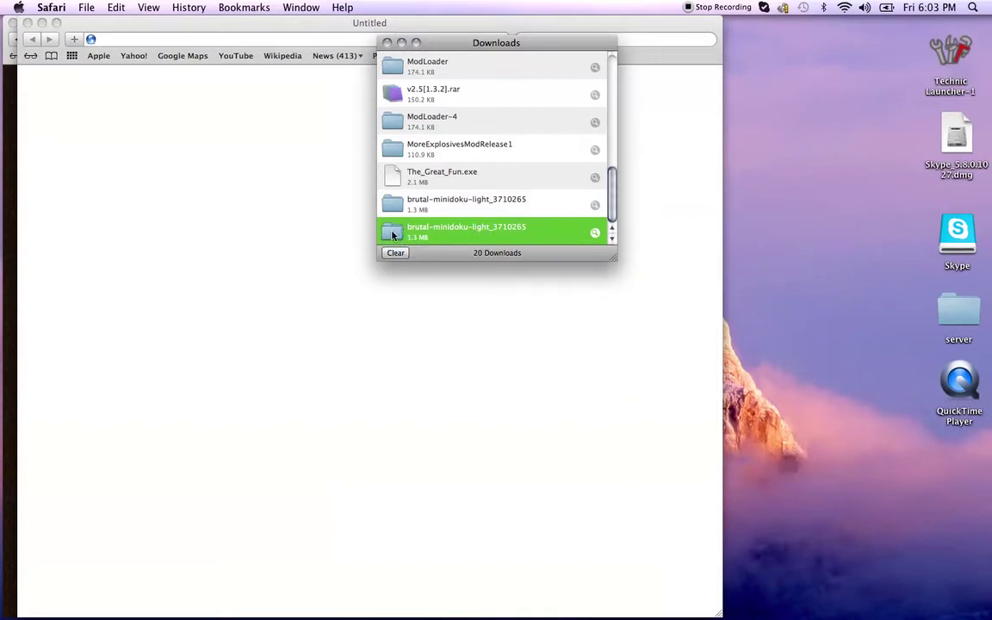
drag(392, 234, 787, 248)
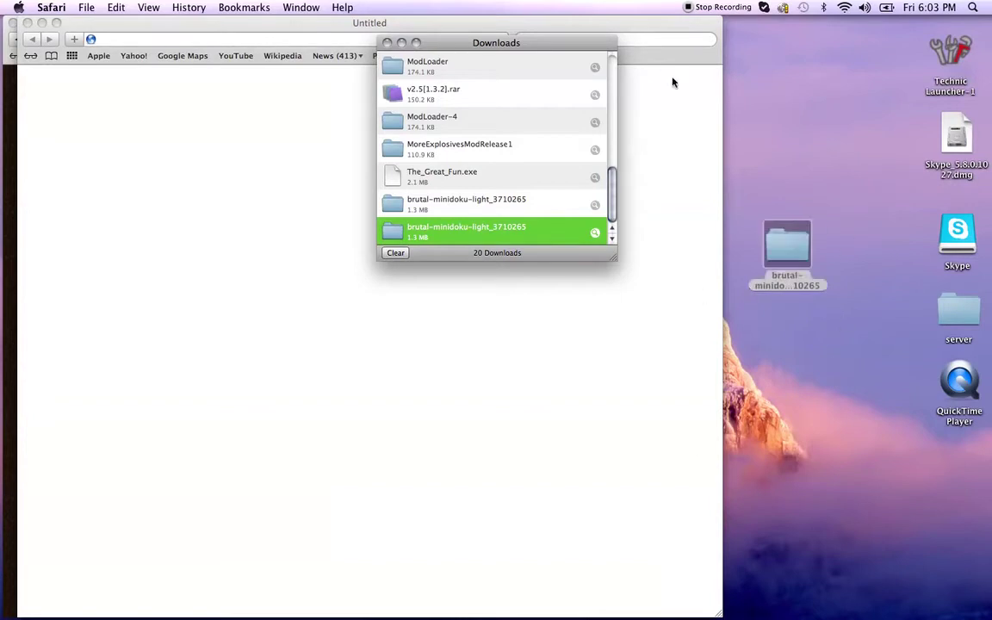
click(387, 42)
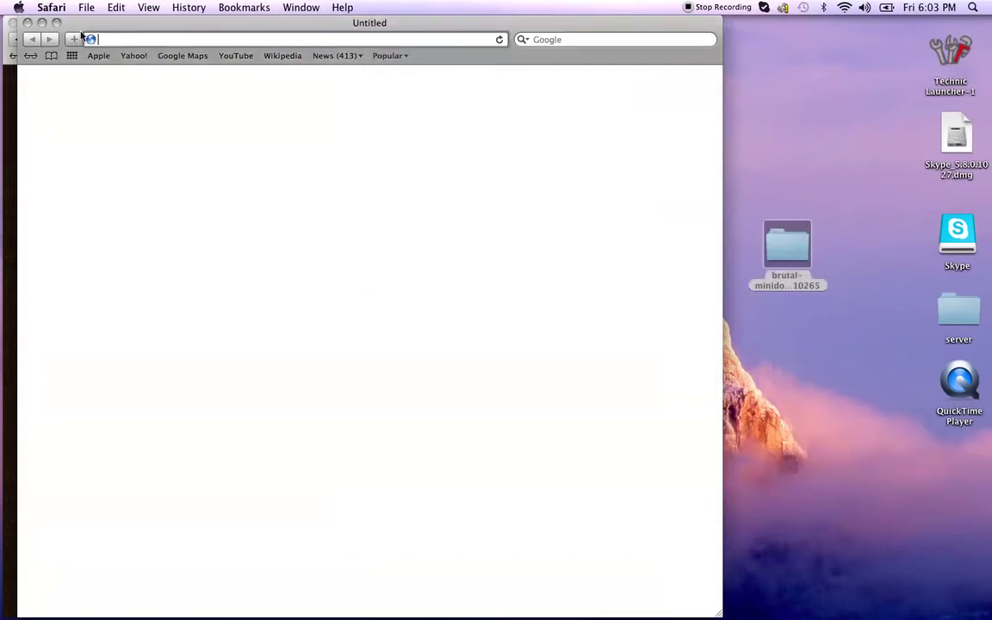
click(27, 24)
key(super+w)
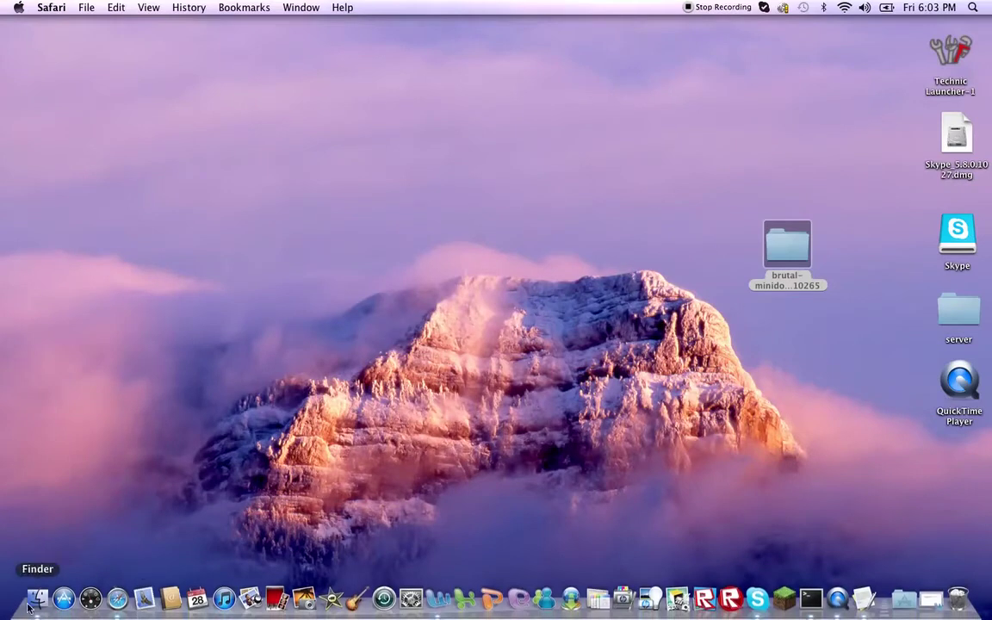
Step: Launch Minecraft, log in with the remembered account, and move the game window clear of the texture pack folder on the desktop
mouse_move(354, 613)
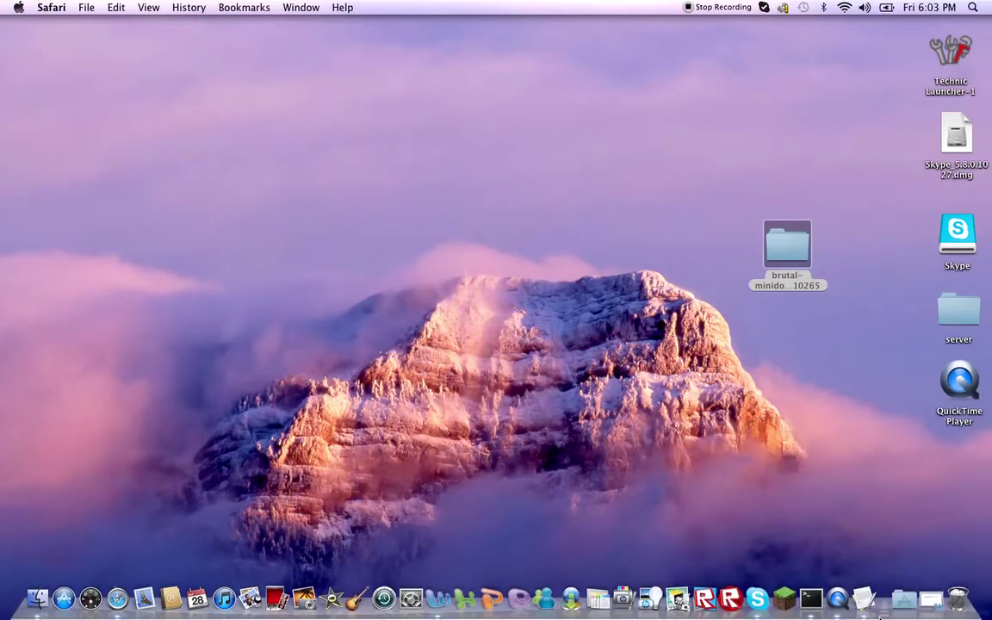
click(789, 608)
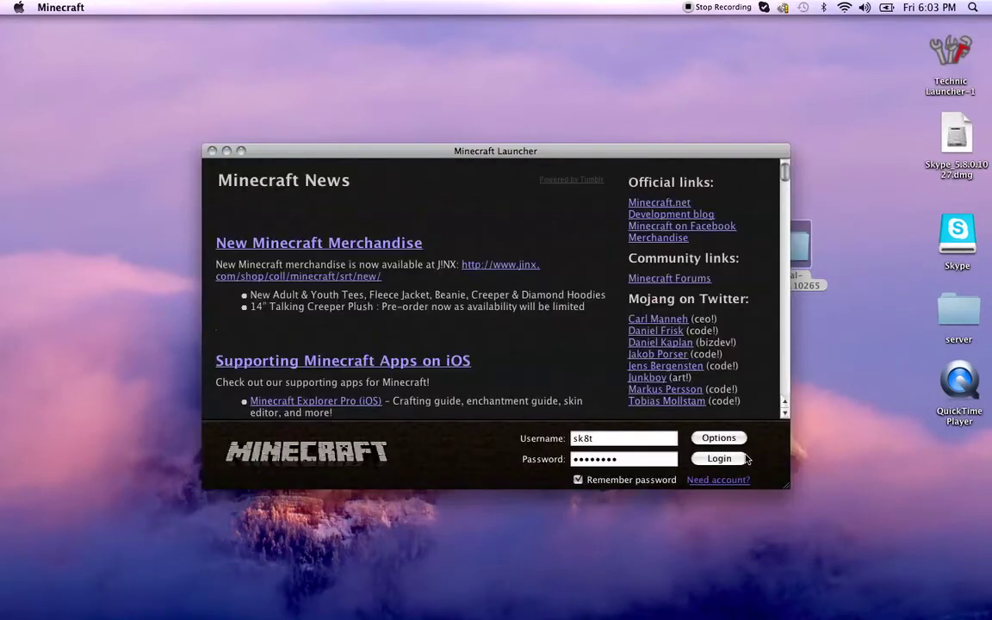
click(743, 459)
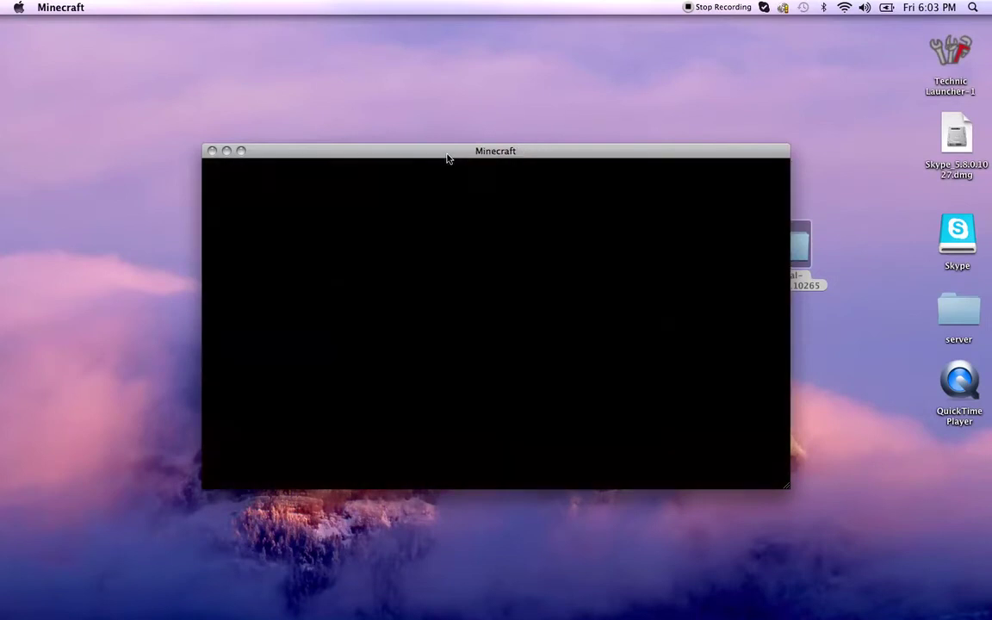
drag(450, 155, 330, 127)
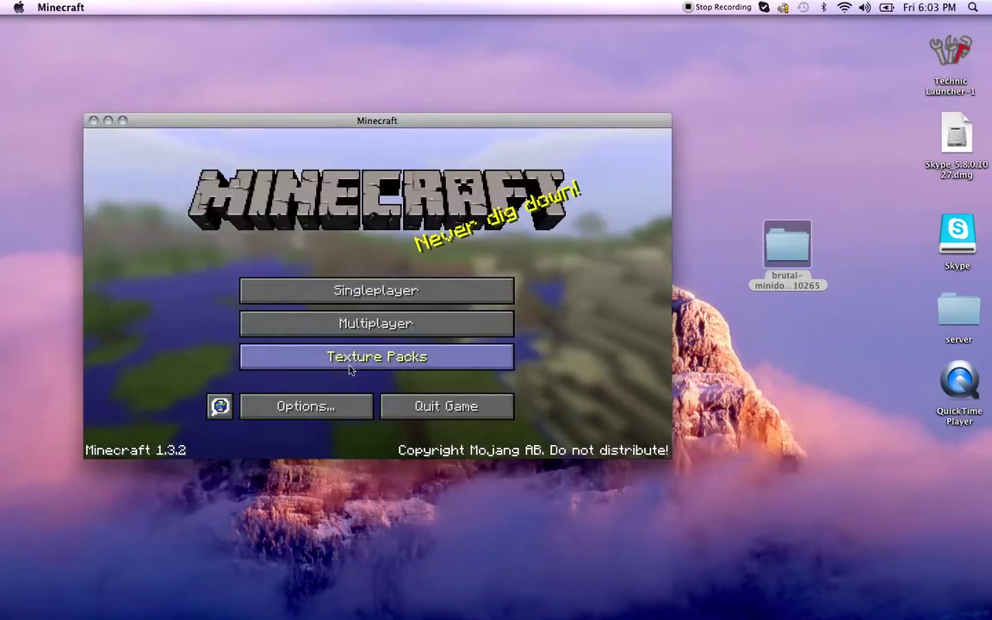
Step: Look through Minecraft's installed texture packs and open the texture pack folder in Finder
click(352, 367)
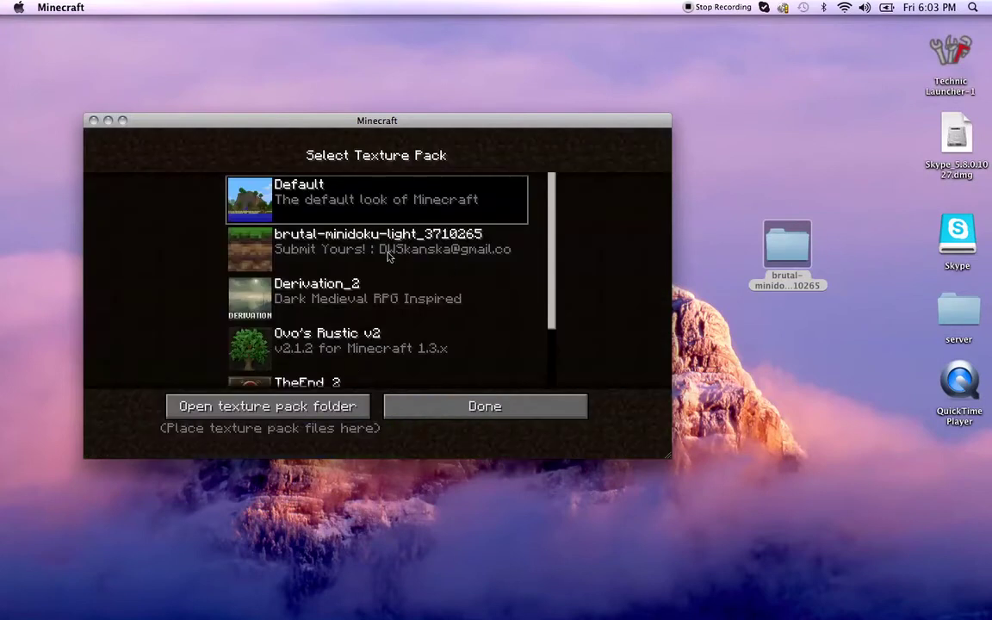
scroll(387, 256, down, 3)
scroll(387, 255, up, 2)
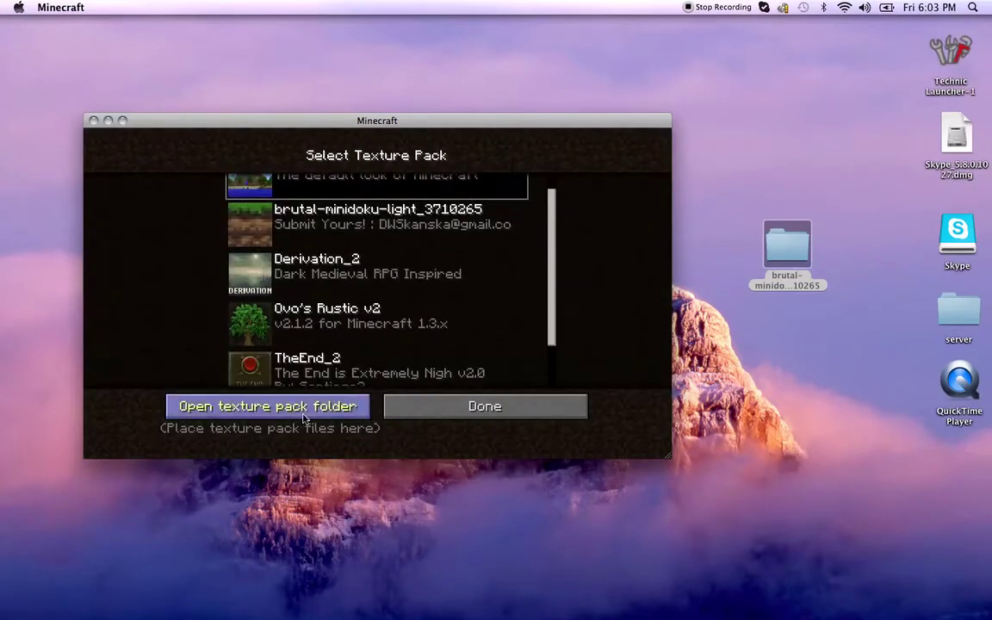
click(258, 406)
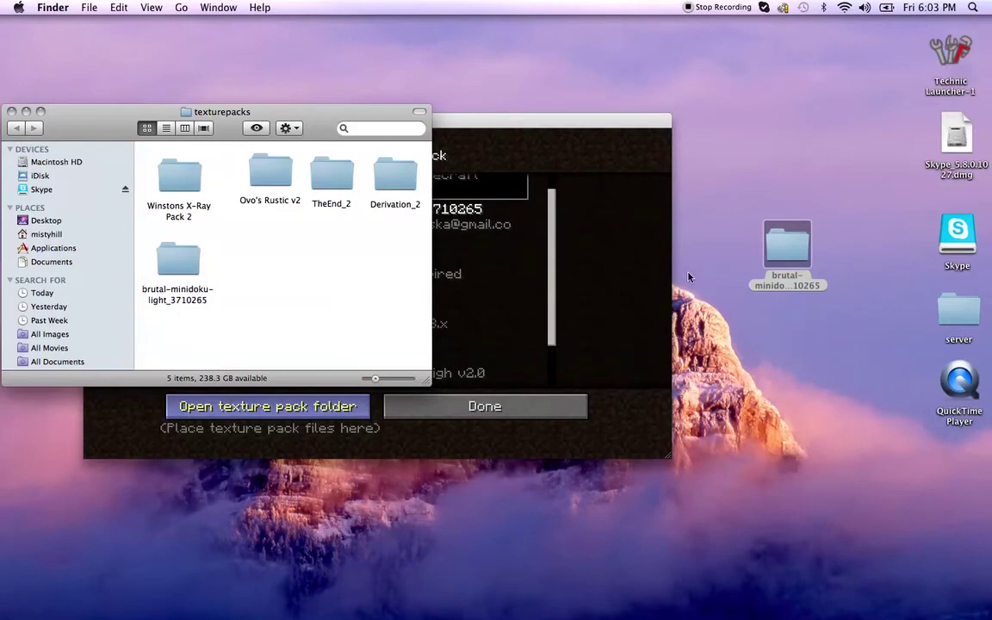
Step: Replace the existing brutal-minidoku-light_3710265 folder in texturepacks with the desktop copy, trashing the old one, and close the folder window
drag(786, 247, 805, 232)
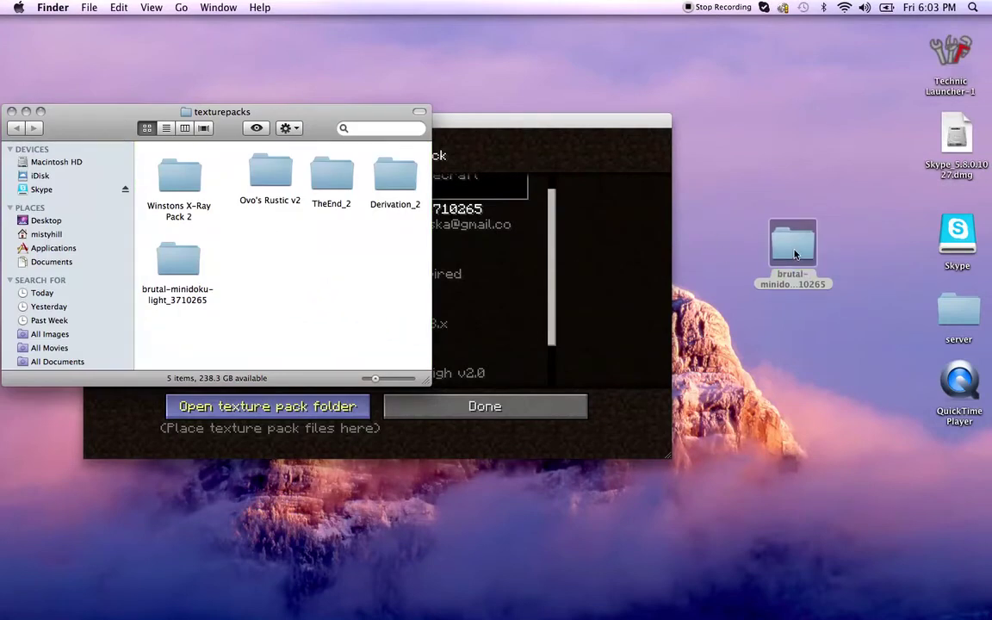
right_click(183, 261)
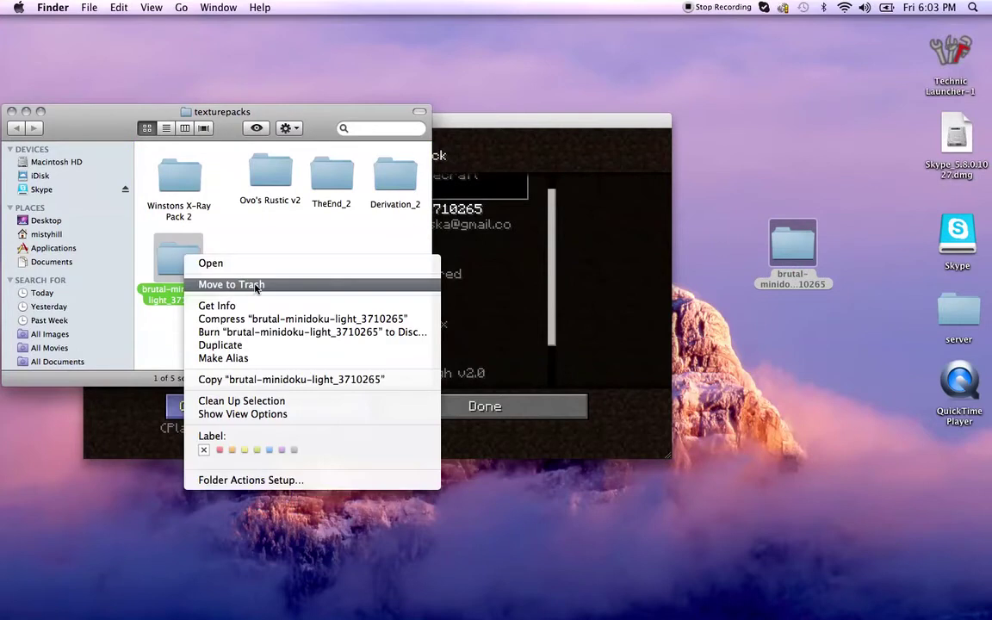
click(215, 282)
drag(781, 258, 172, 281)
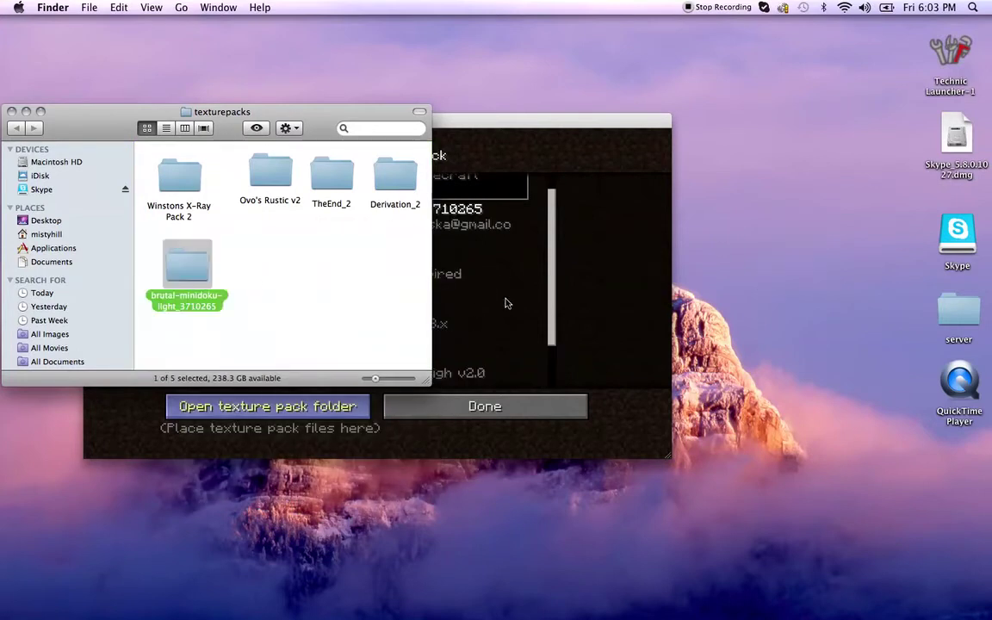
click(11, 112)
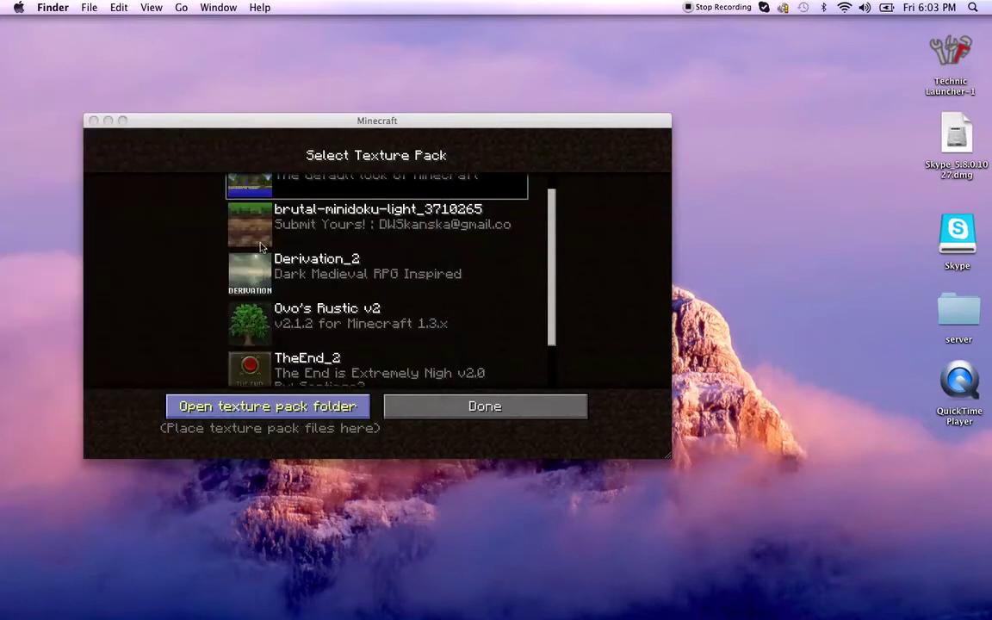
Step: Maximize the Minecraft window and apply the brutal-minidoku-light_3710265 texture pack, comparing it with Default
scroll(336, 258, up, 1)
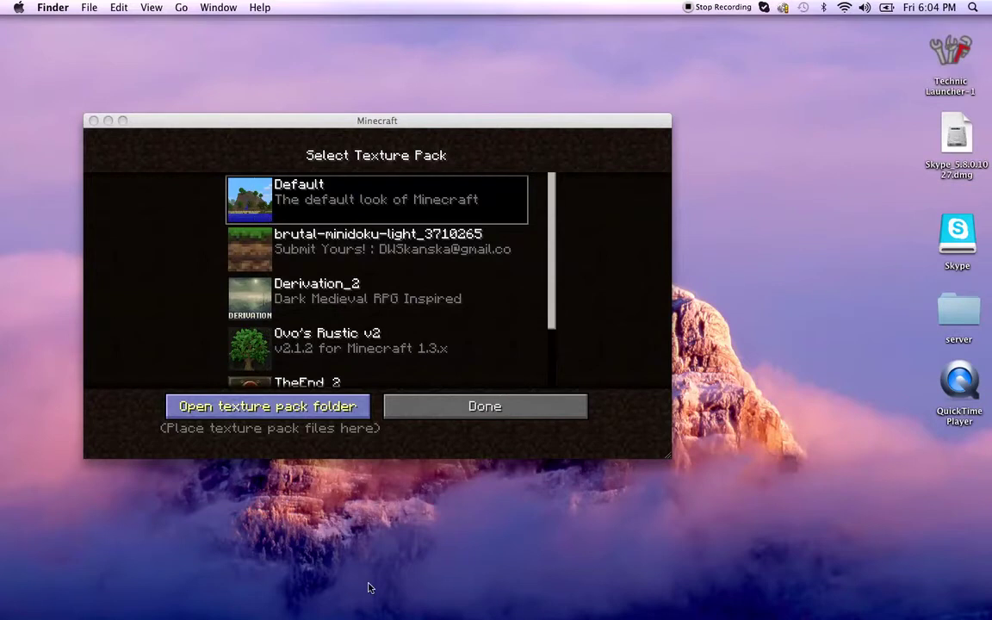
click(122, 121)
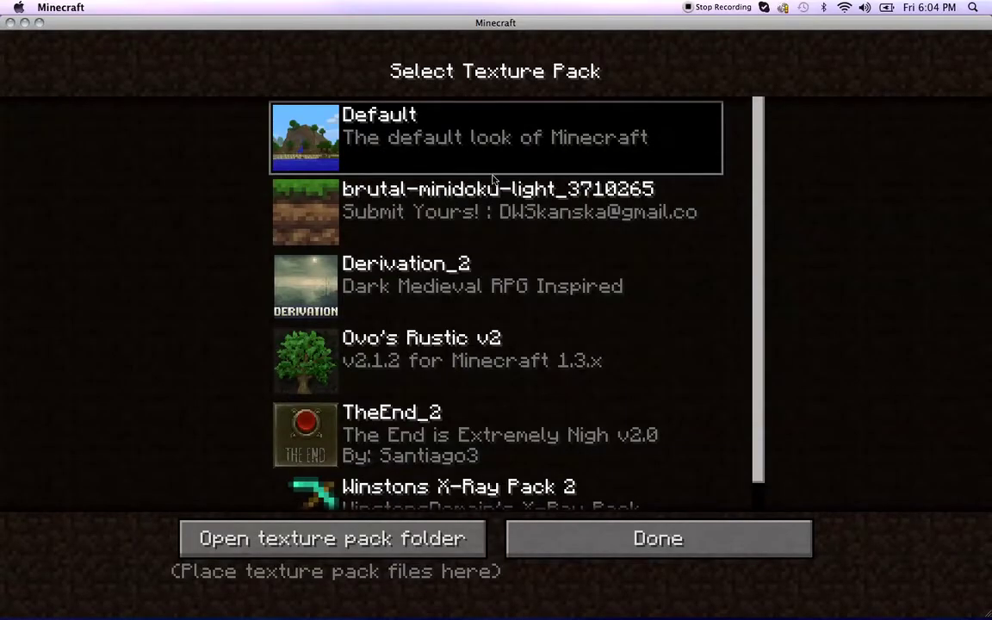
click(418, 206)
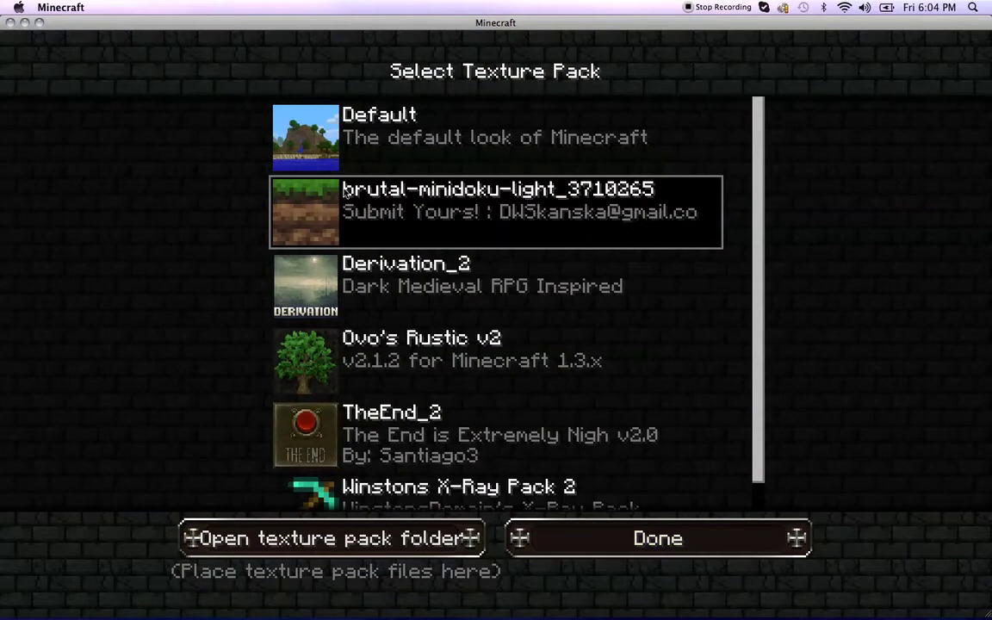
click(354, 138)
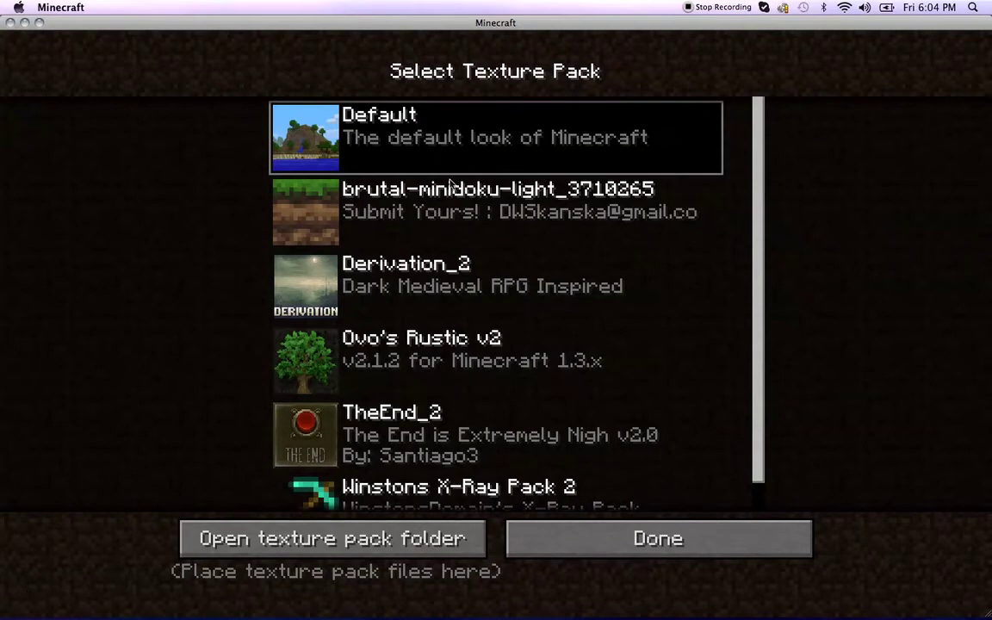
click(450, 187)
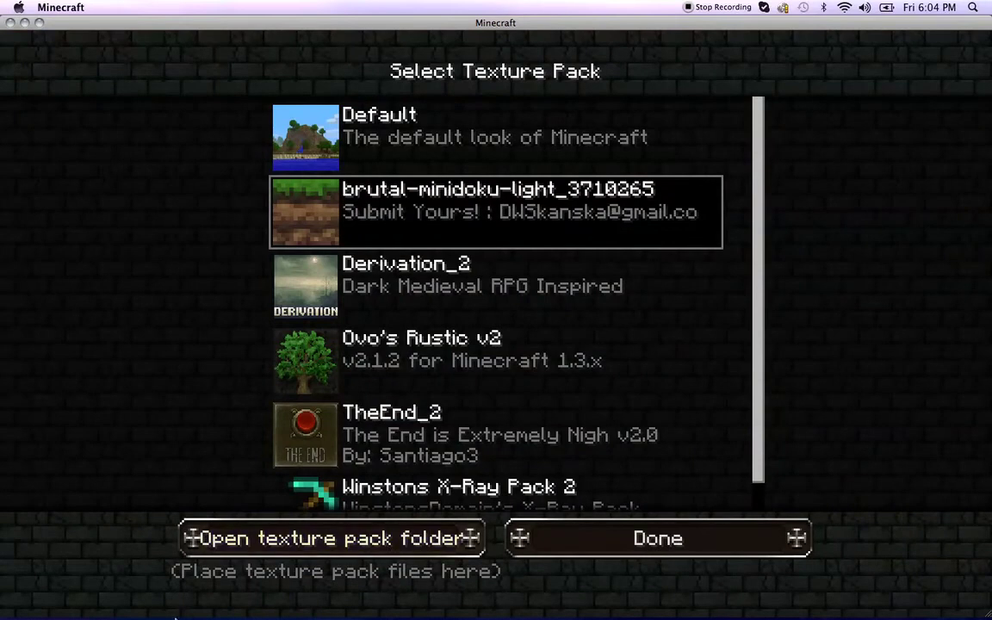
Step: Try the Derivation_2, Ovo's Rustic v2 and TheEnd_2 texture packs one after another
click(518, 303)
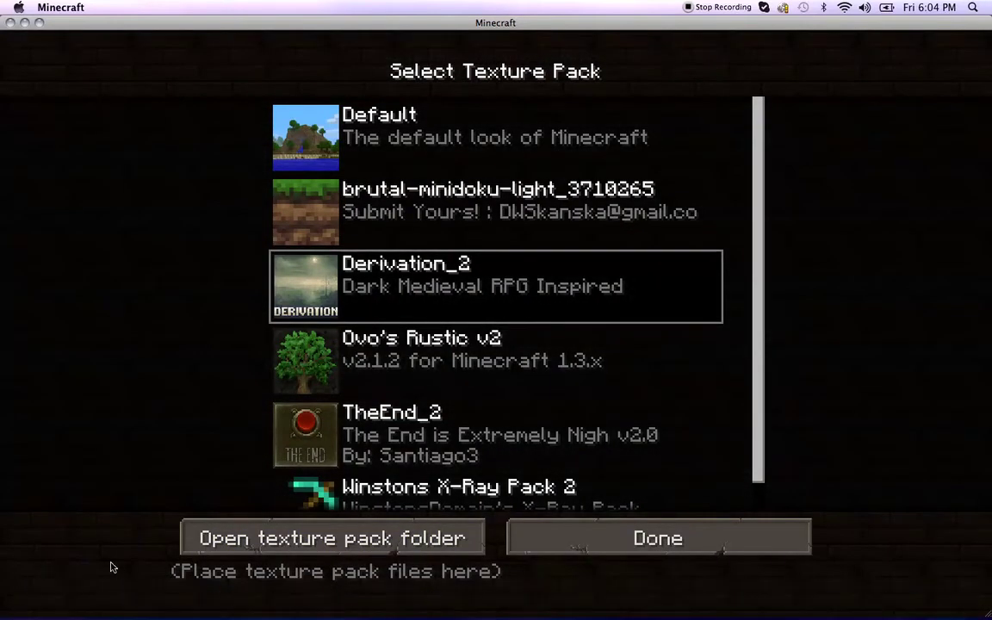
click(448, 356)
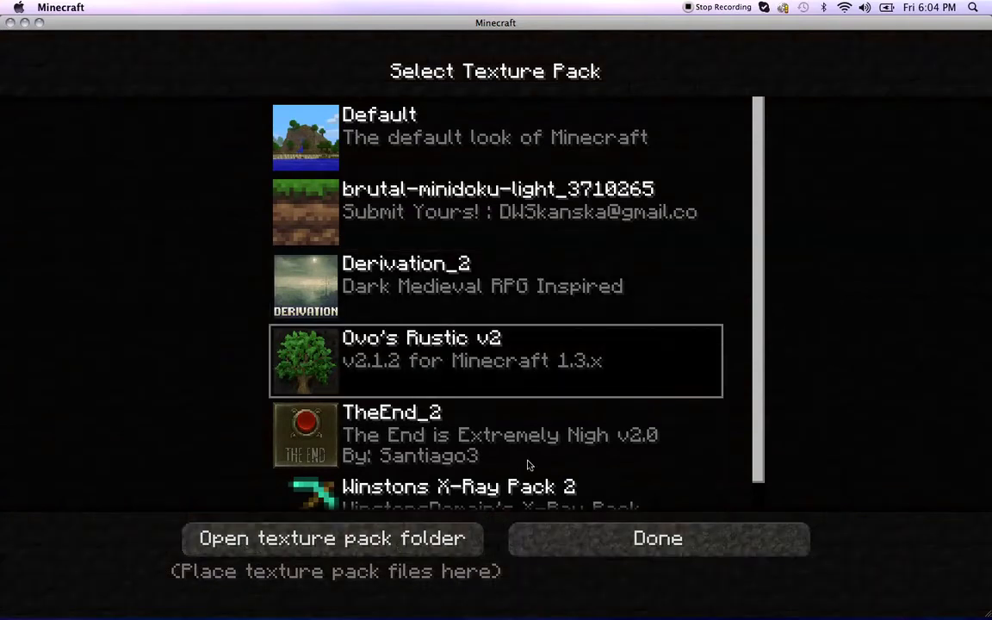
click(425, 457)
scroll(561, 488, down, 2)
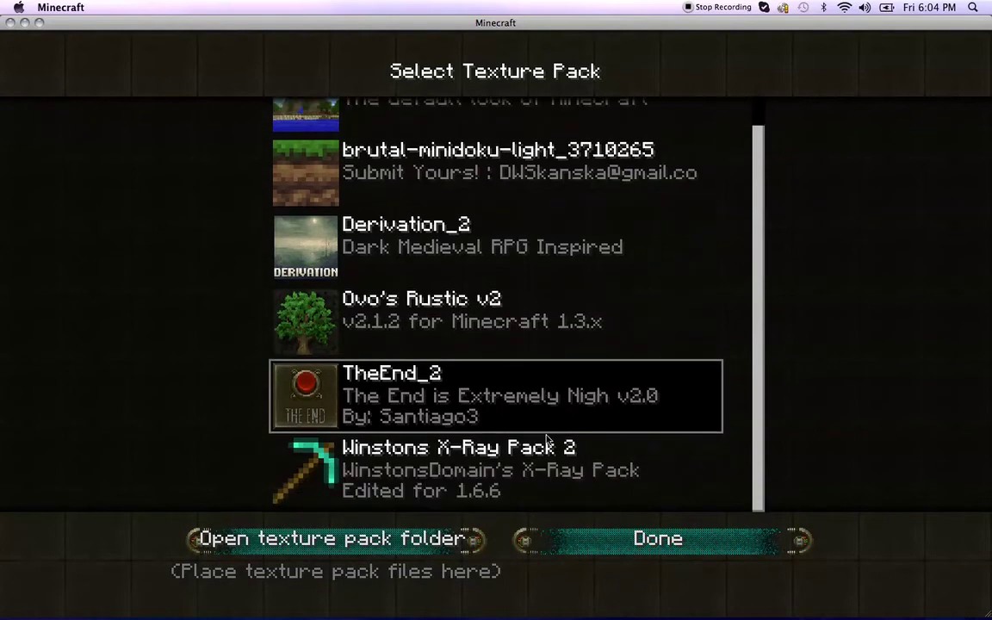
Step: Try Winstons X-Ray Pack 2, switch back to the brutal-minidoku-light_3710265 texture pack and return to the title screen
click(482, 472)
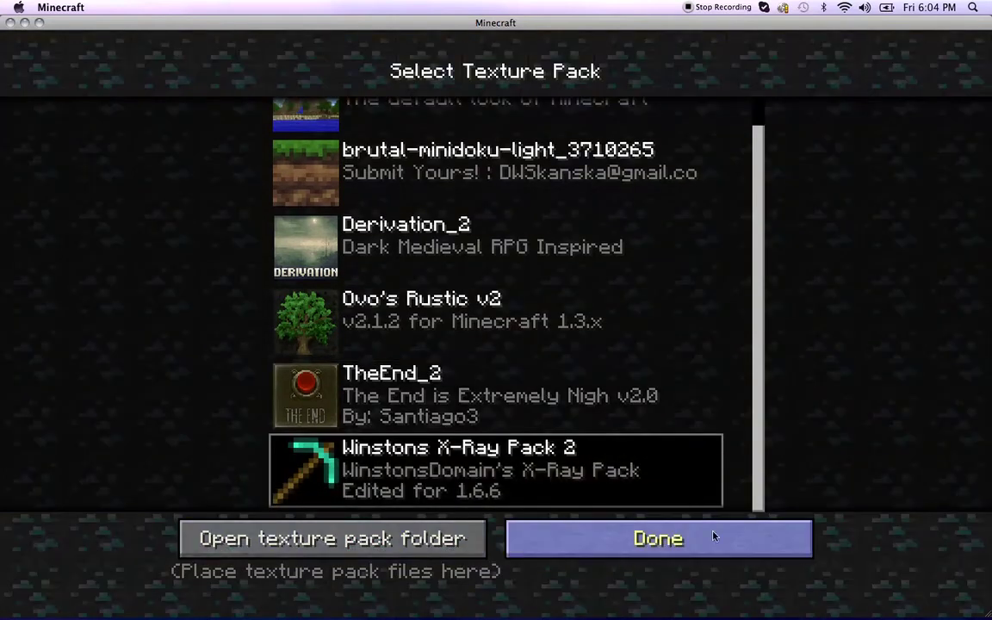
scroll(492, 188, up, 2)
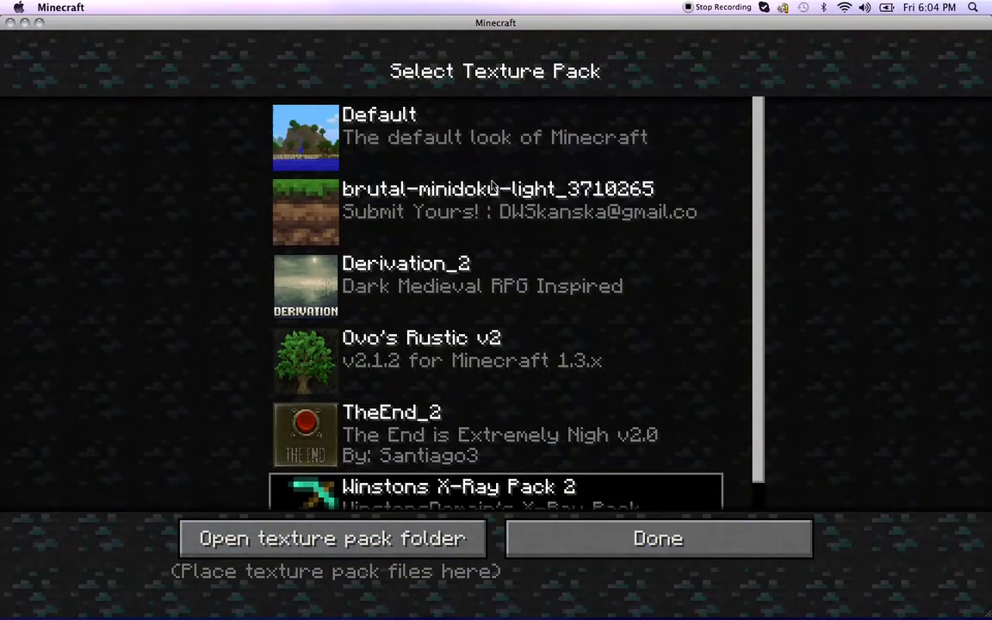
click(488, 222)
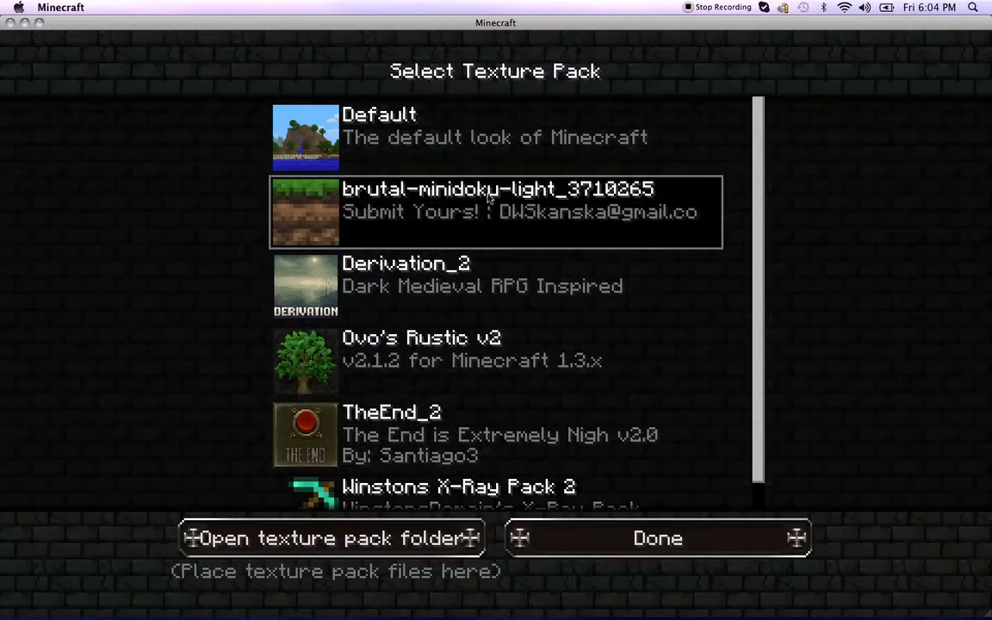
click(672, 551)
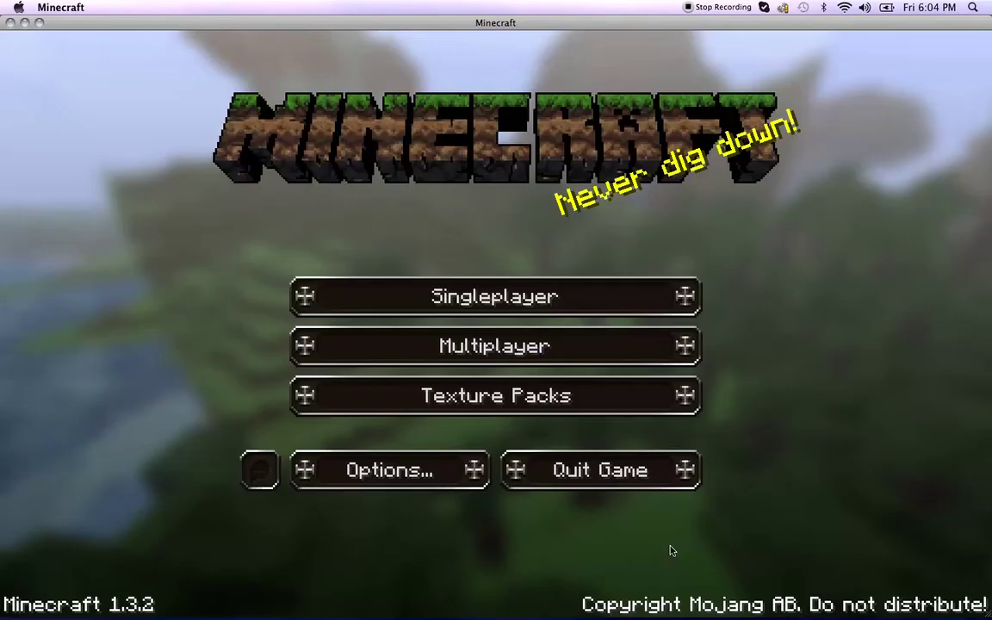
Step: Load the saved singleplayer world and walk around the burning block structure to inspect its textures up close
click(517, 300)
double_click(307, 290)
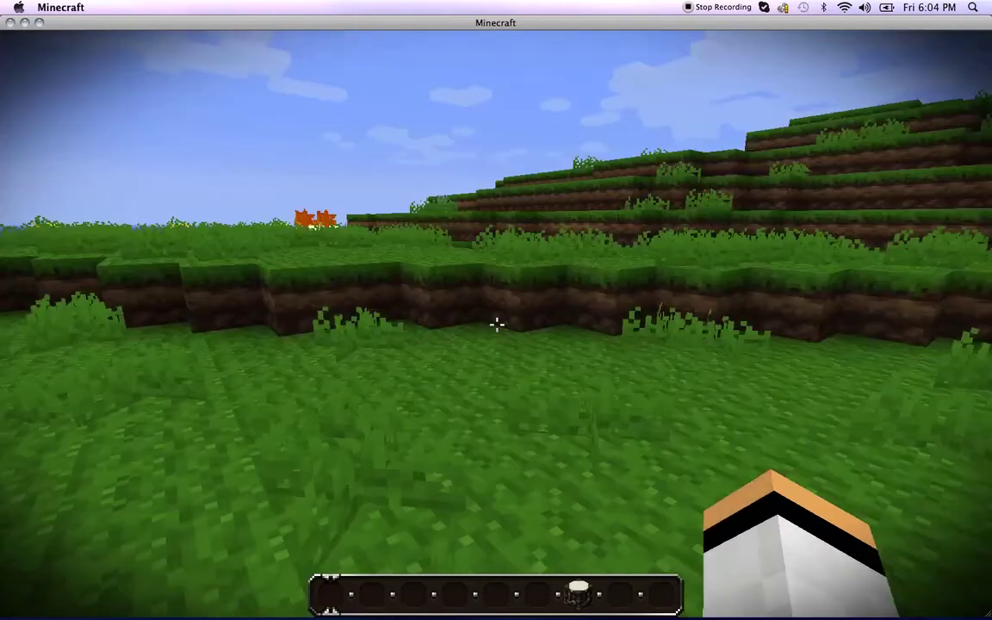
key(s)
key(w)
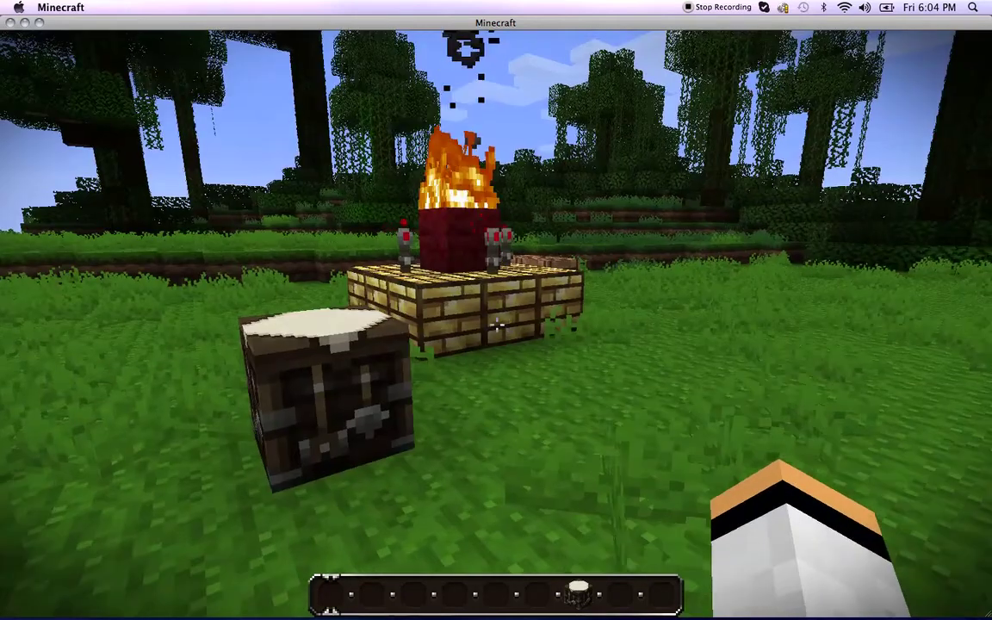
key(w)
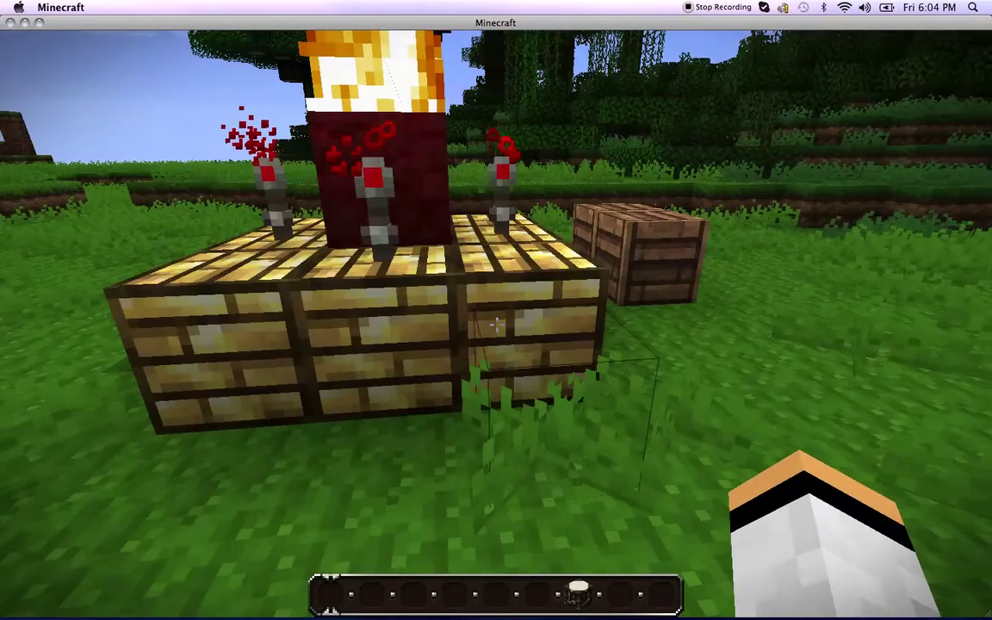
key(s)
key(d)
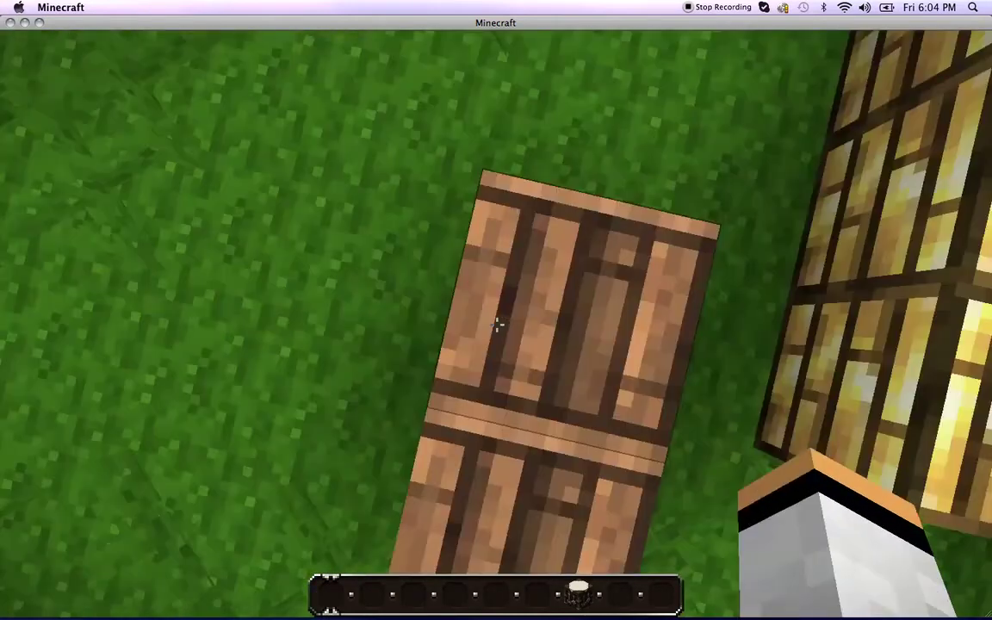
Step: Examine the item textures in the creative inventory's Building Blocks, Transportation, Miscellaneous, Decoration Blocks and Redstone categories
key(e)
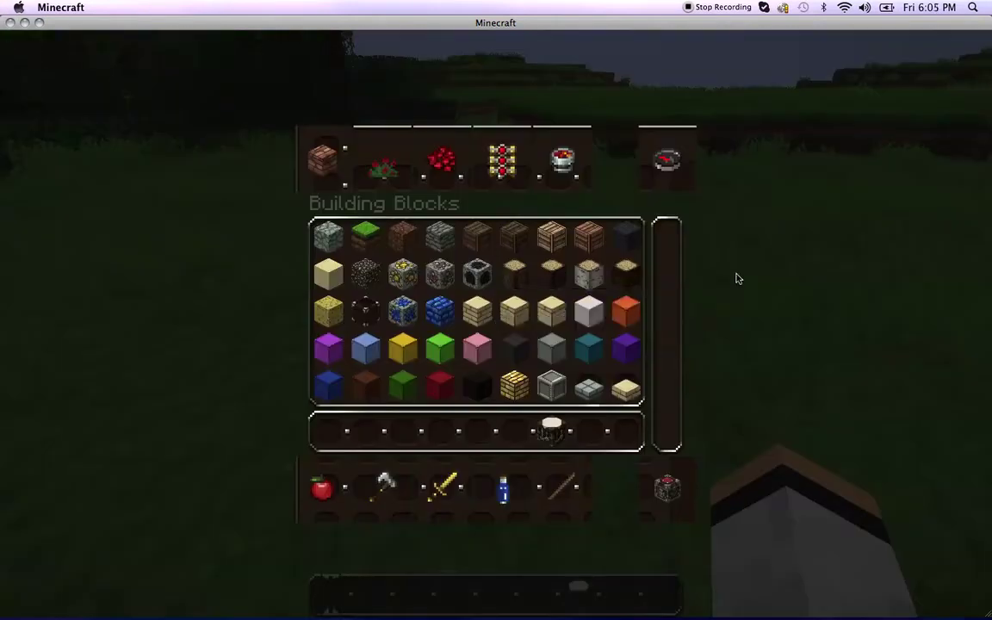
scroll(476, 275, down, 4)
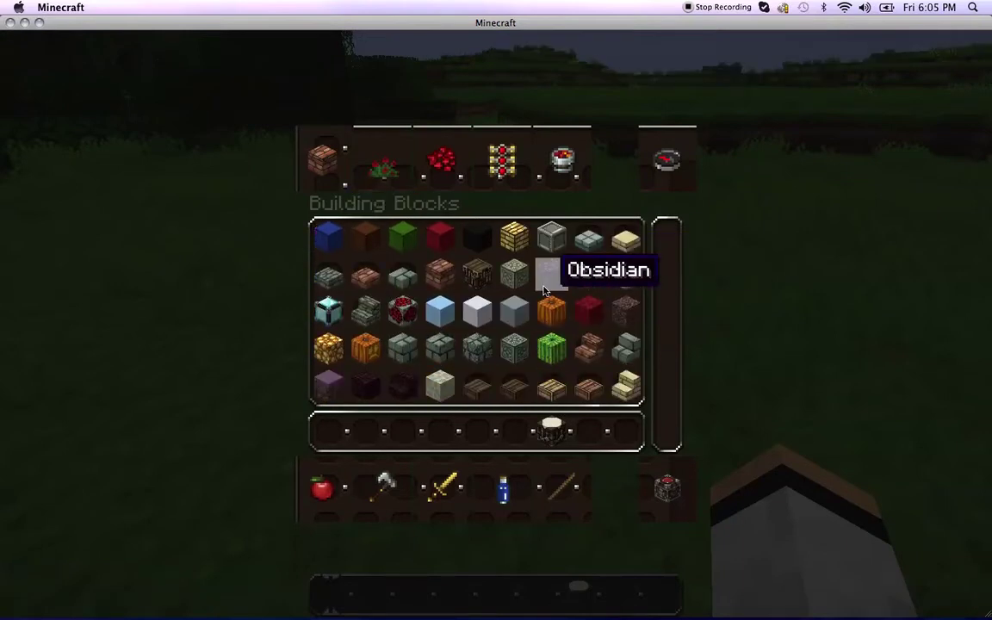
scroll(544, 291, down, 1)
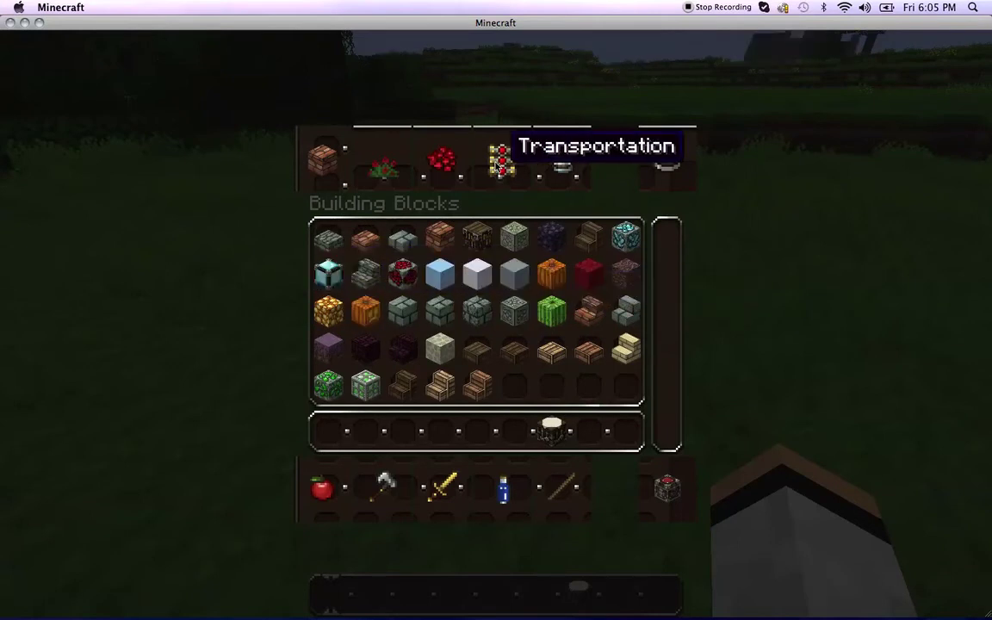
click(501, 157)
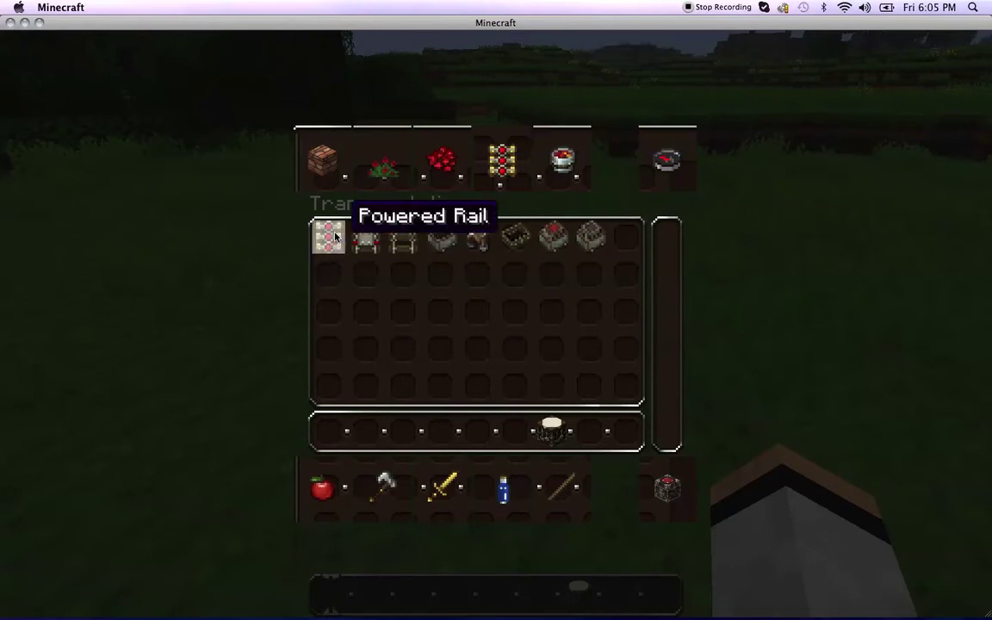
click(585, 155)
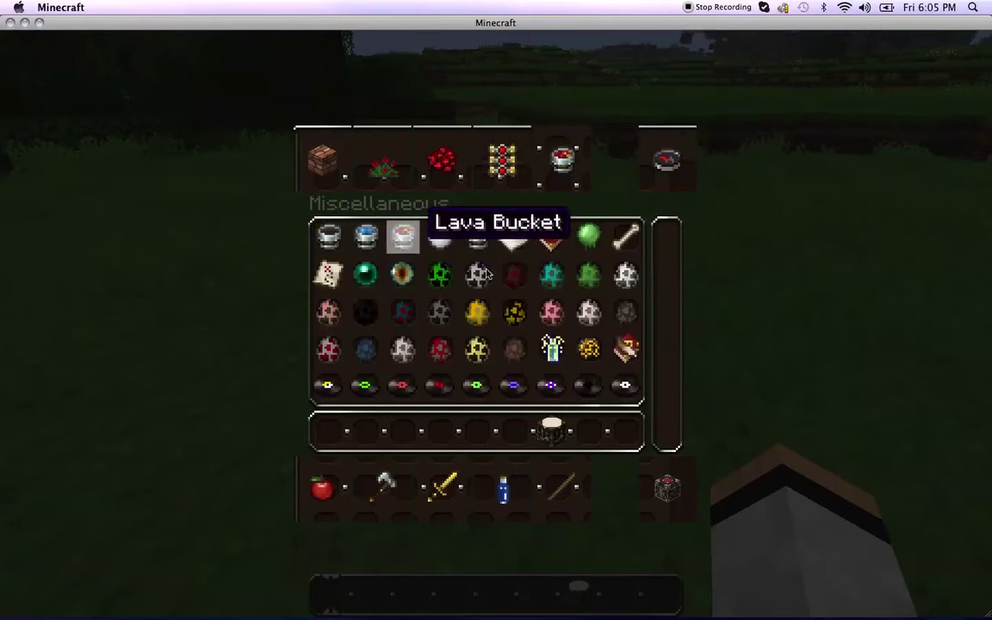
scroll(517, 291, down, 1)
scroll(523, 289, up, 1)
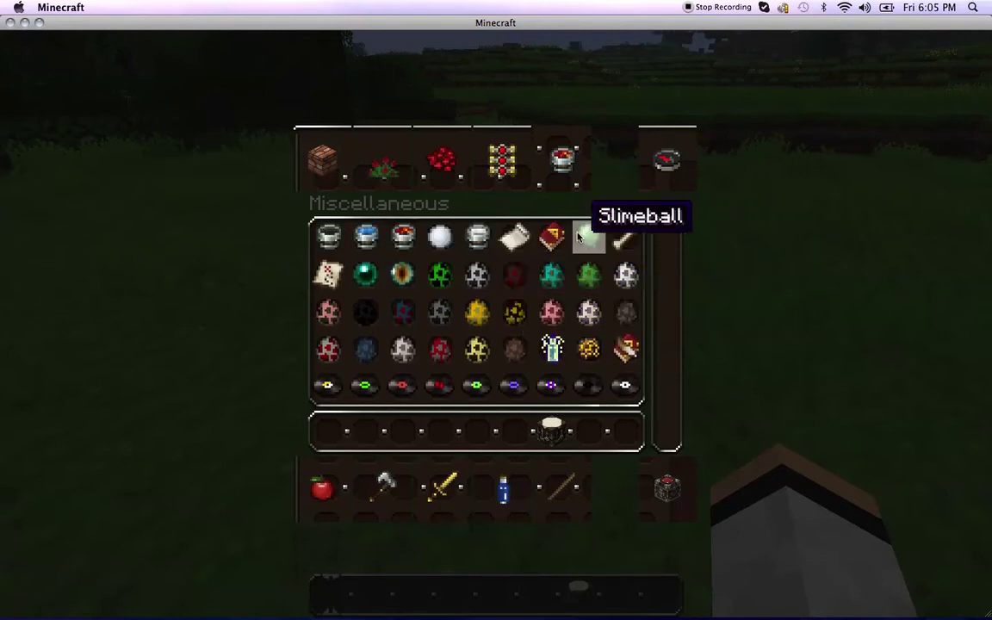
click(374, 167)
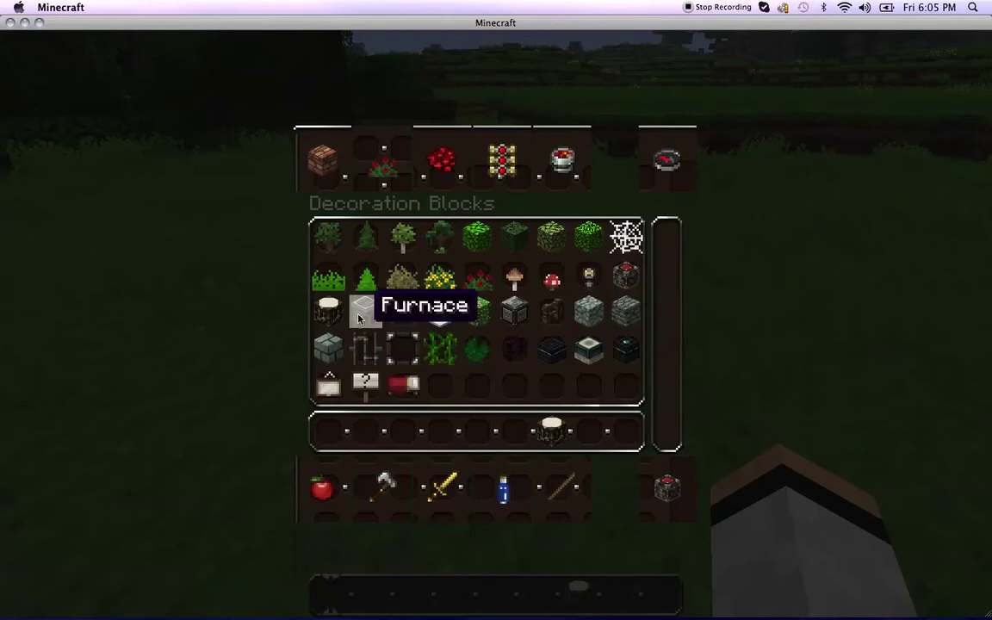
click(455, 166)
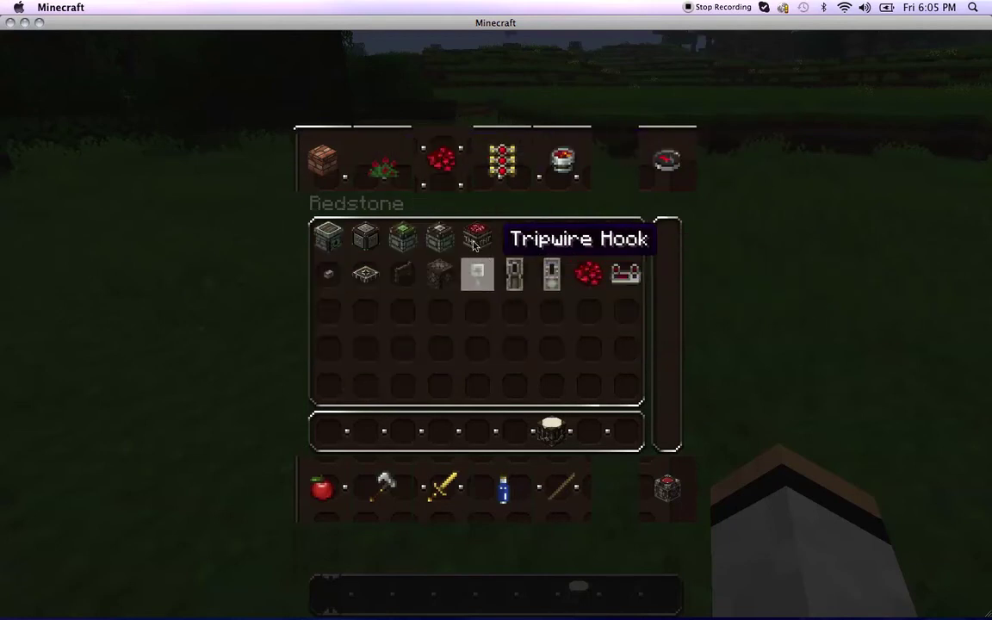
Step: Put redstone dust in the first hotbar slot, discarding the picked-up TNT, and return to the world
click(469, 238)
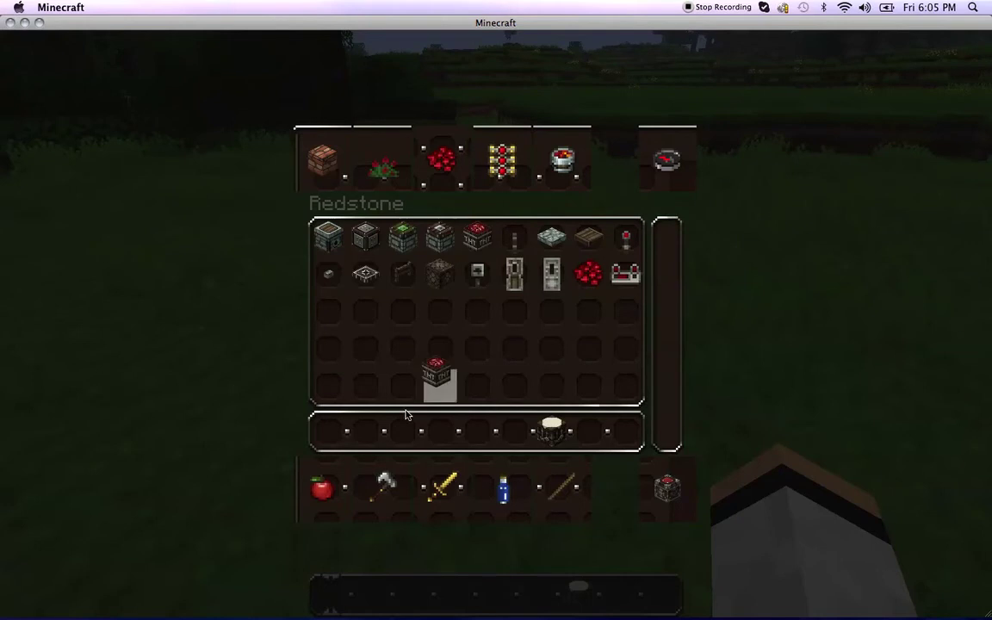
click(516, 241)
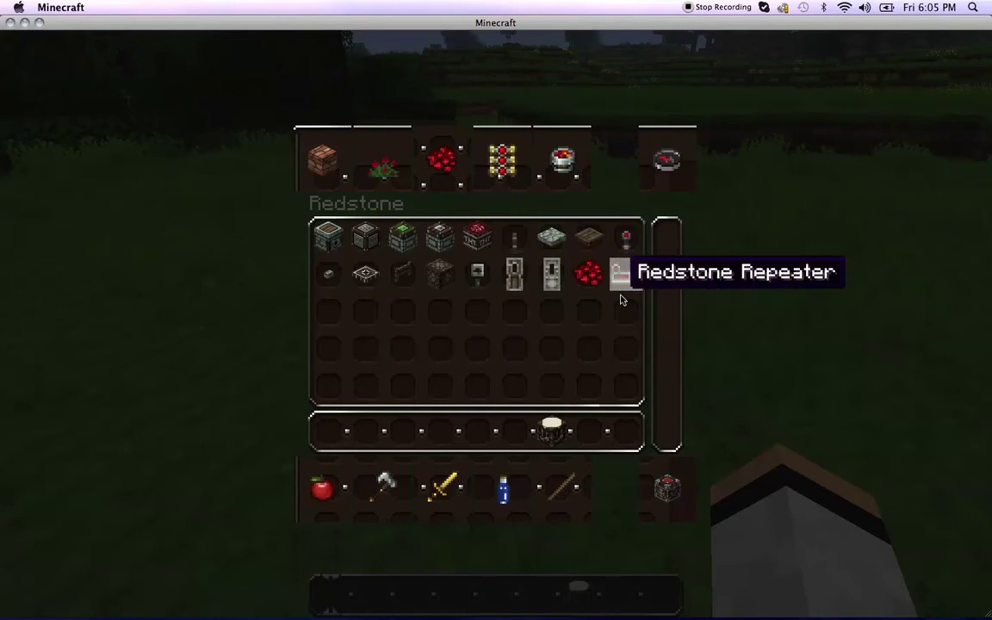
click(338, 433)
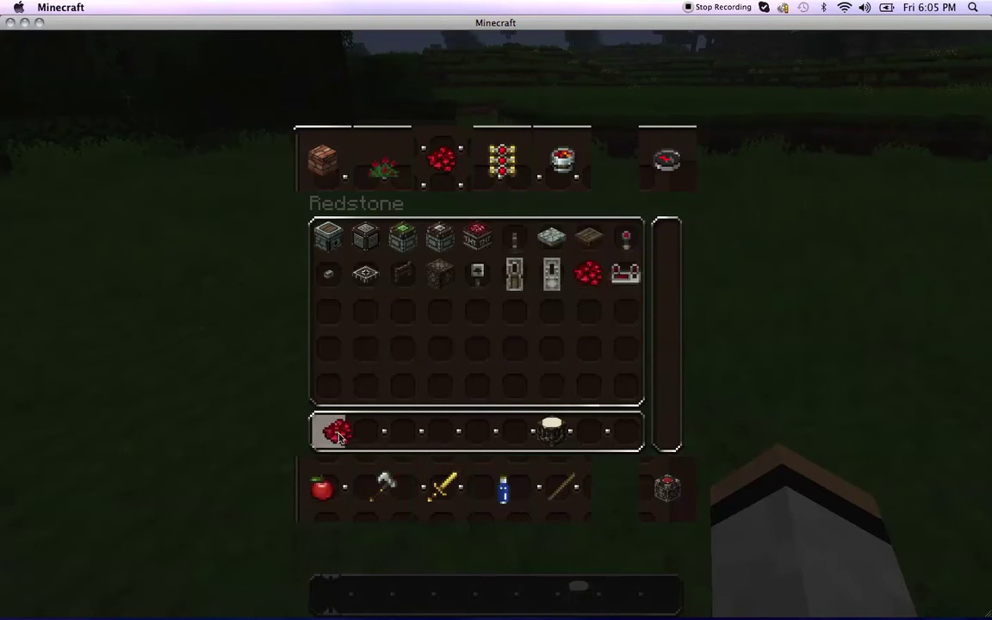
key(e)
key(e)
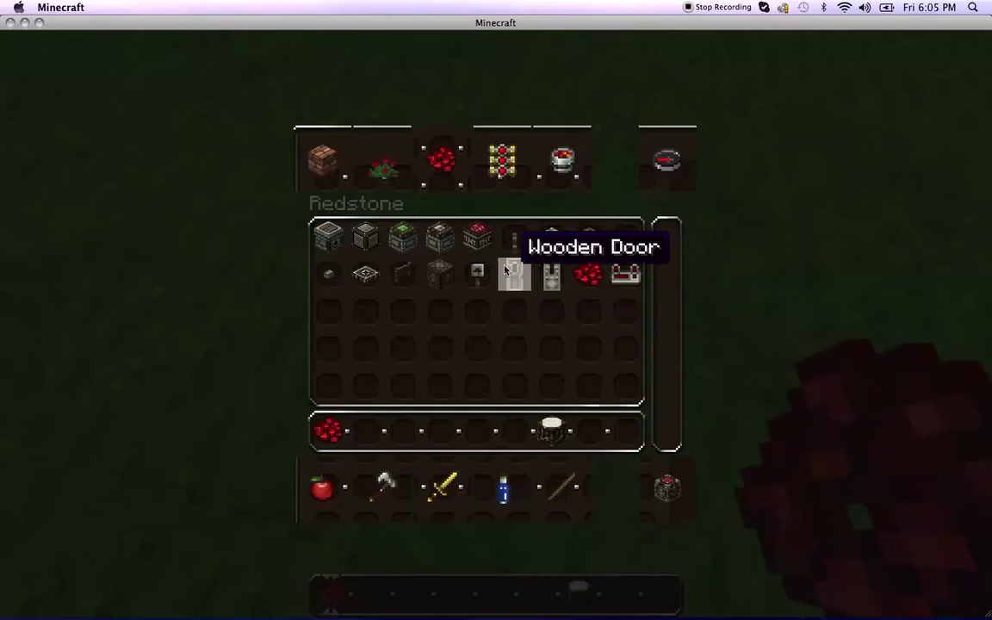
key(e)
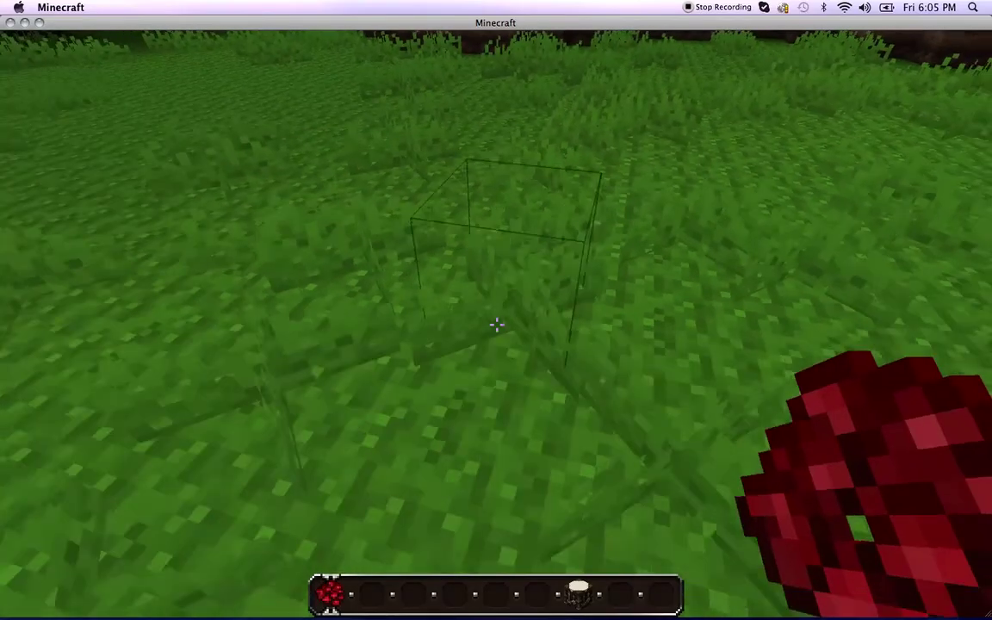
Step: Clear the tall grass at a spot, lay a short line of redstone dust on the ground and break it
click(497, 324)
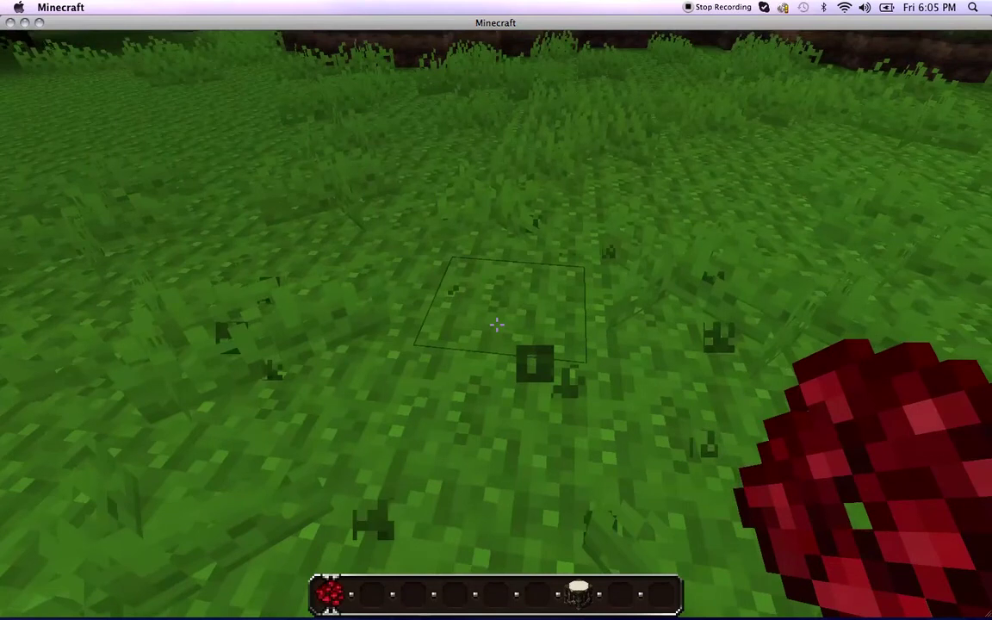
right_click(496, 324)
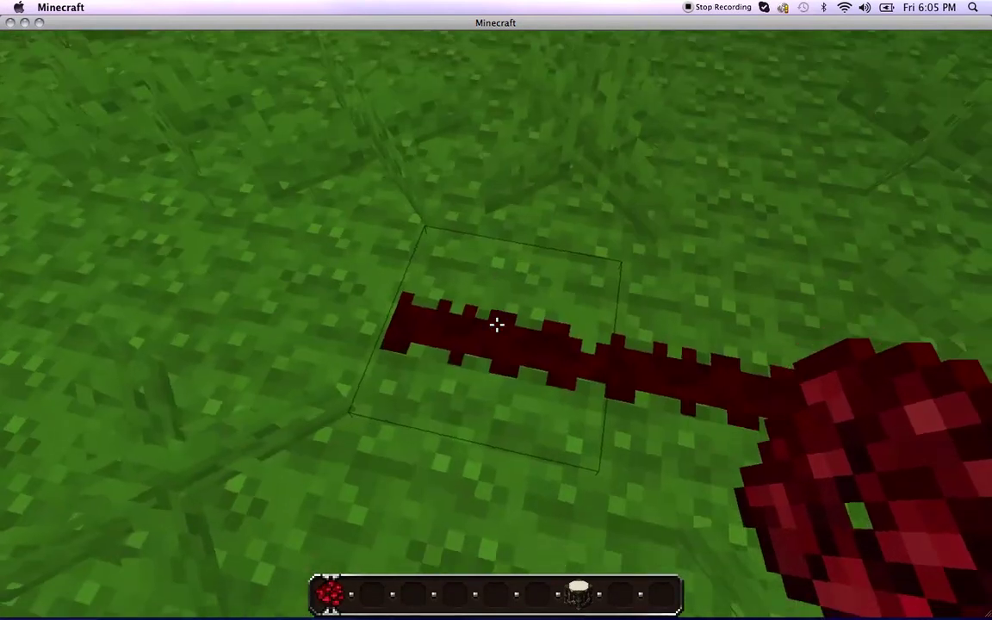
click(496, 324)
click(497, 323)
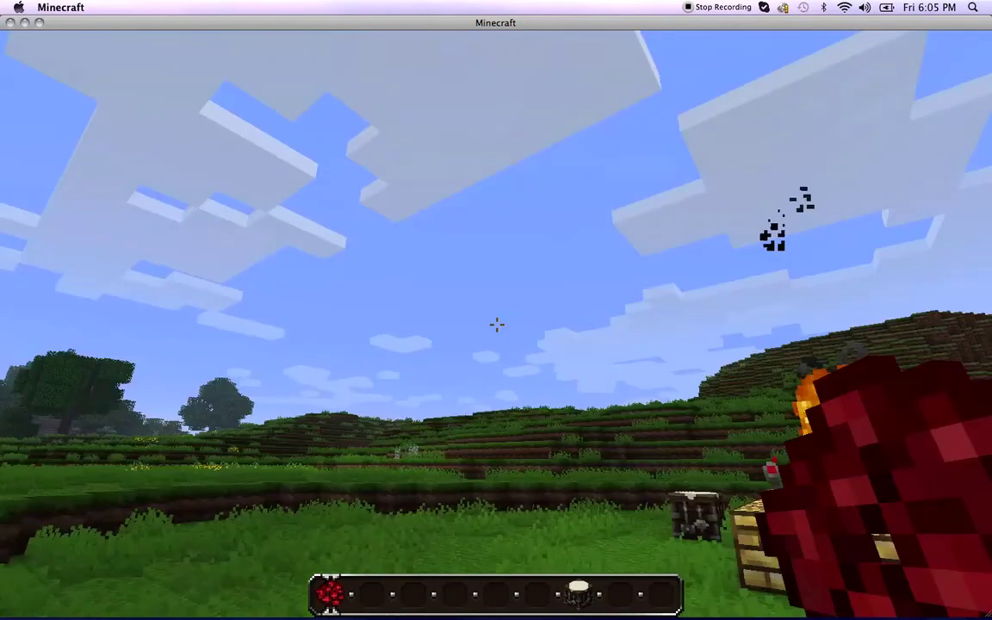
Step: Walk back to the burning structure to inspect its plank and glowing blocks, and pause the game
key(w)
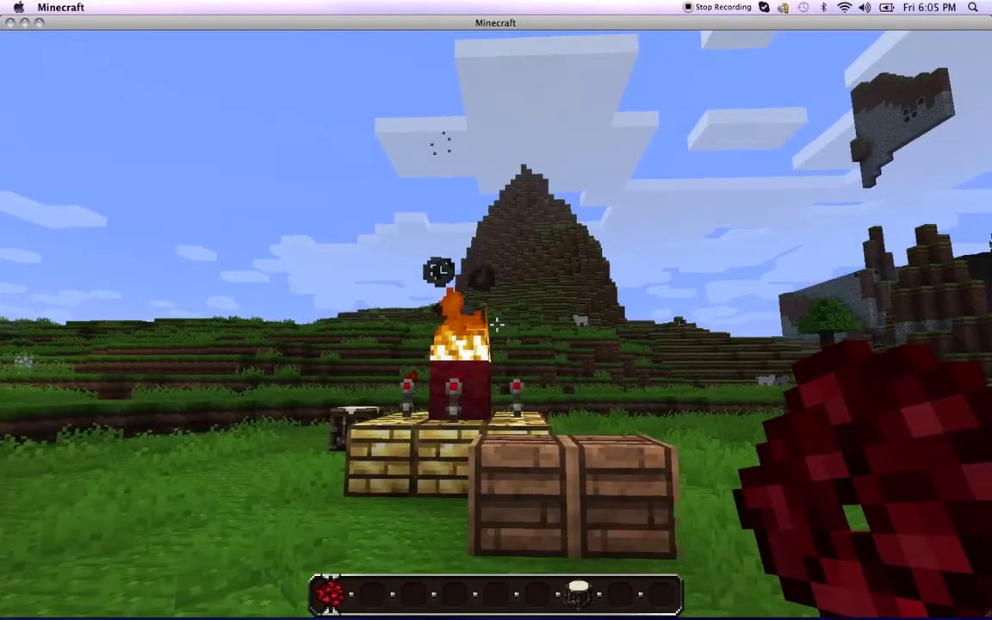
key(w)
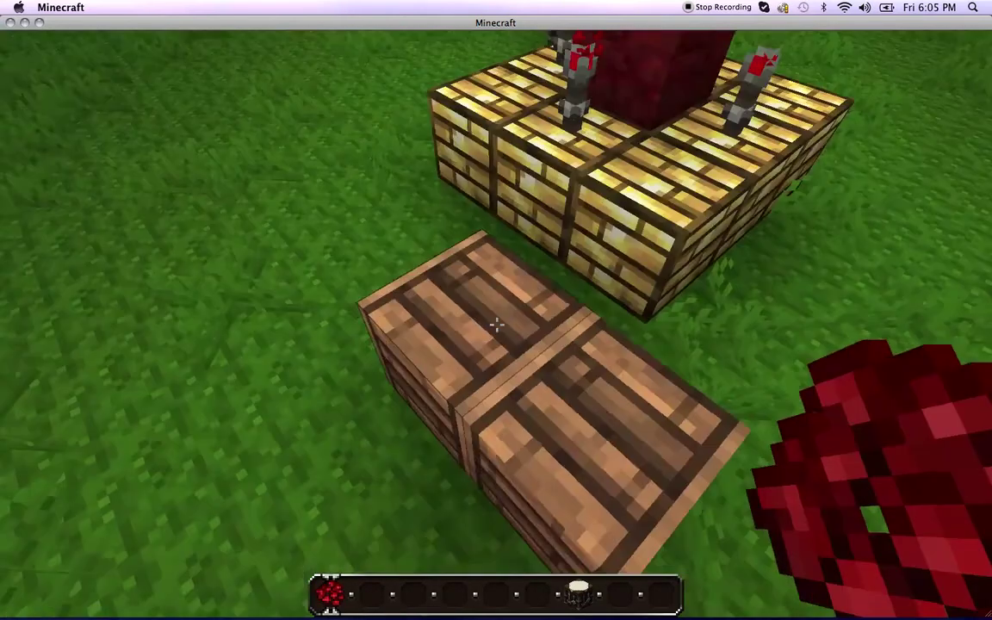
key(w)
key(Escape)
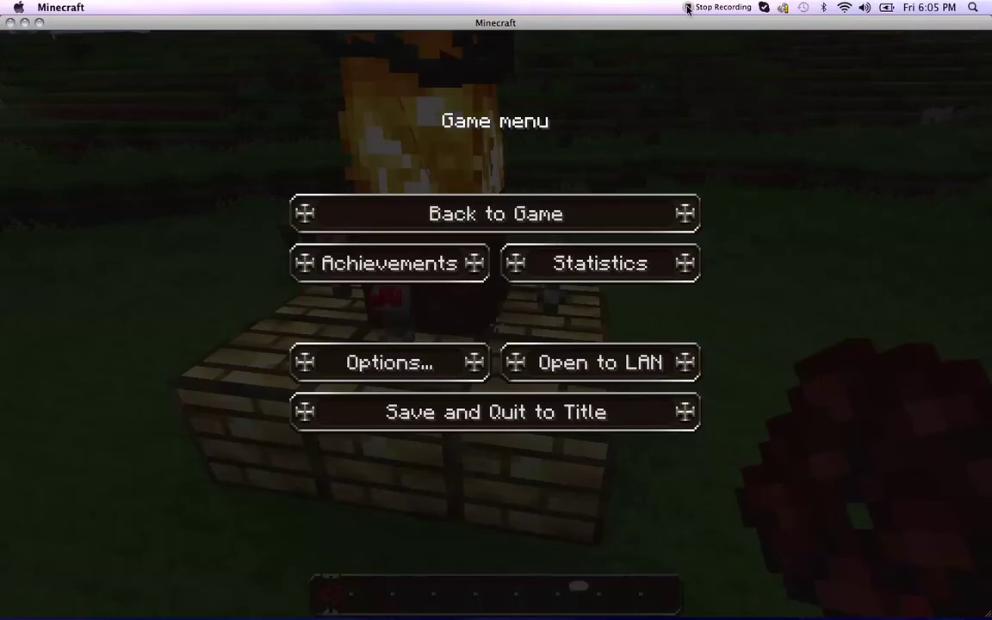